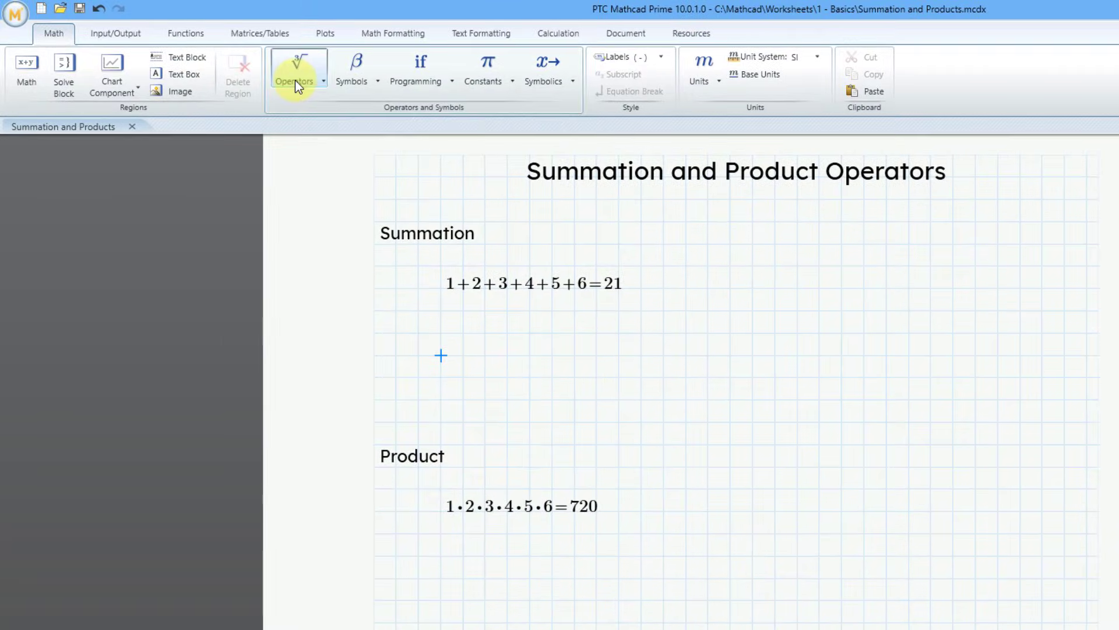
# Open the Operators gallery on the Math tab of the Summation worksheet.
pyautogui.click(295, 81)
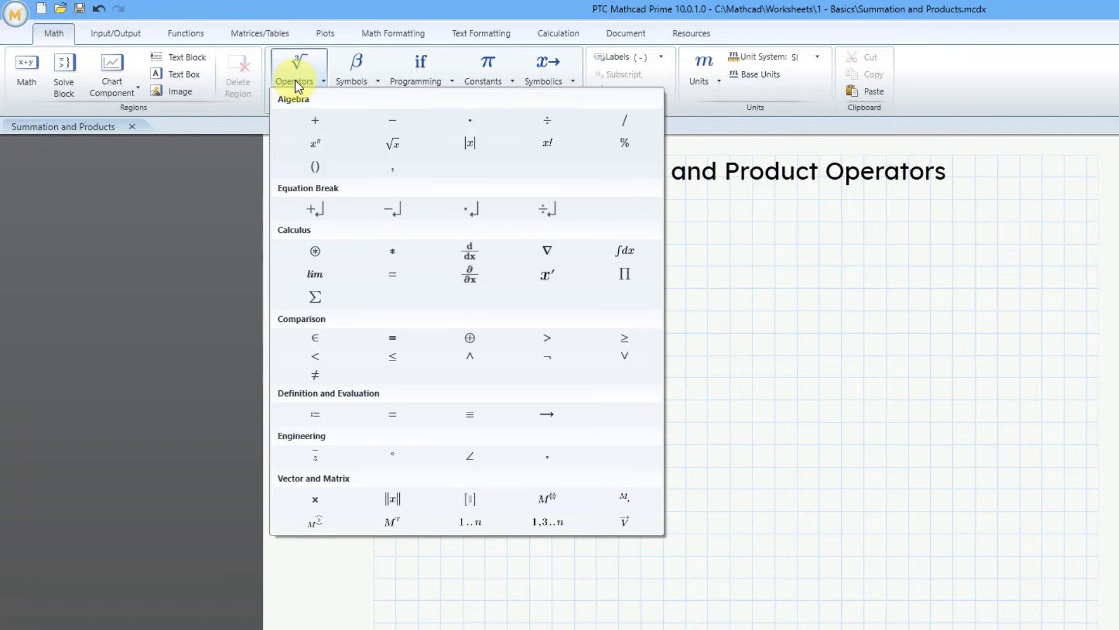
# Enter Σ(i=1..6) i evaluated to 21, then start a second summation beside it.
pyautogui.click(329, 295)
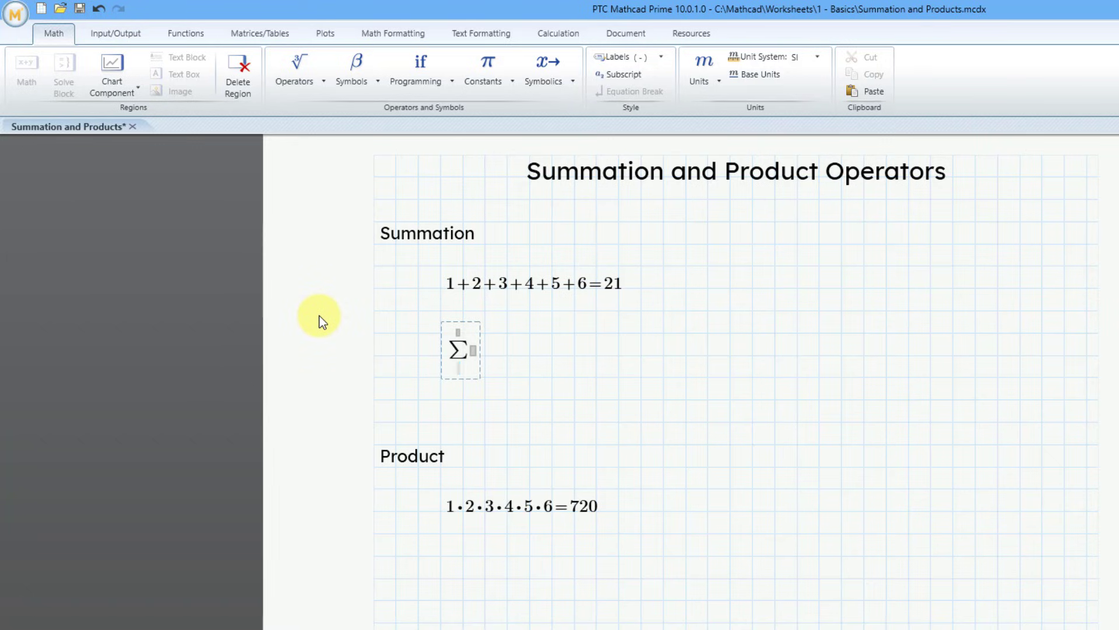
pyautogui.write('i=1')
pyautogui.press('space')
pyautogui.press('Tab')
pyautogui.write('6')
pyautogui.press('Tab')
pyautogui.write('i=')
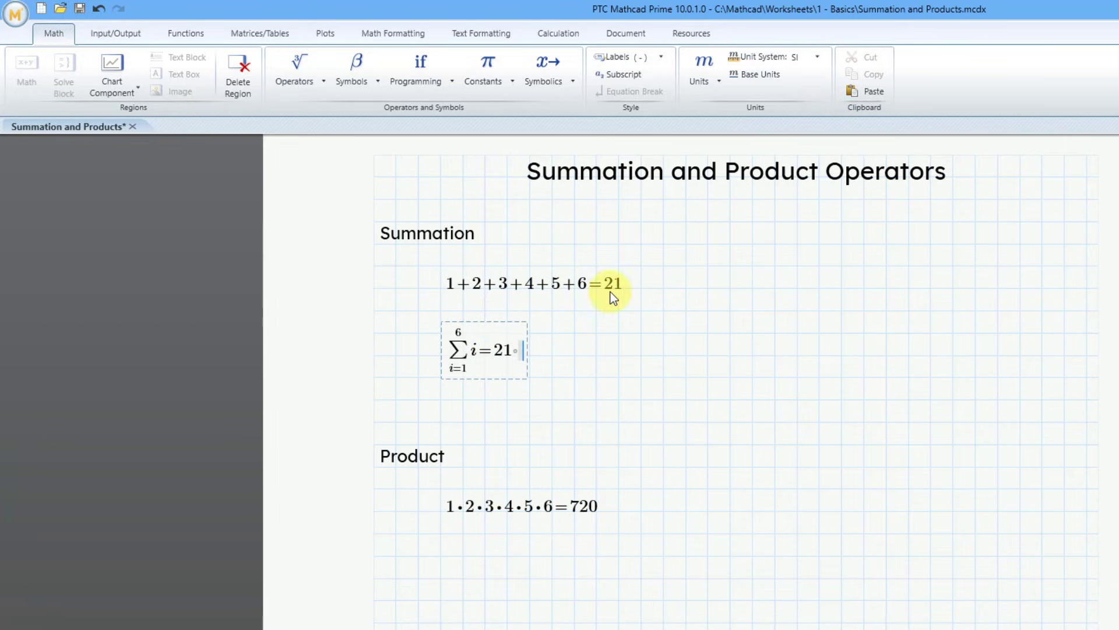
pyautogui.click(664, 355)
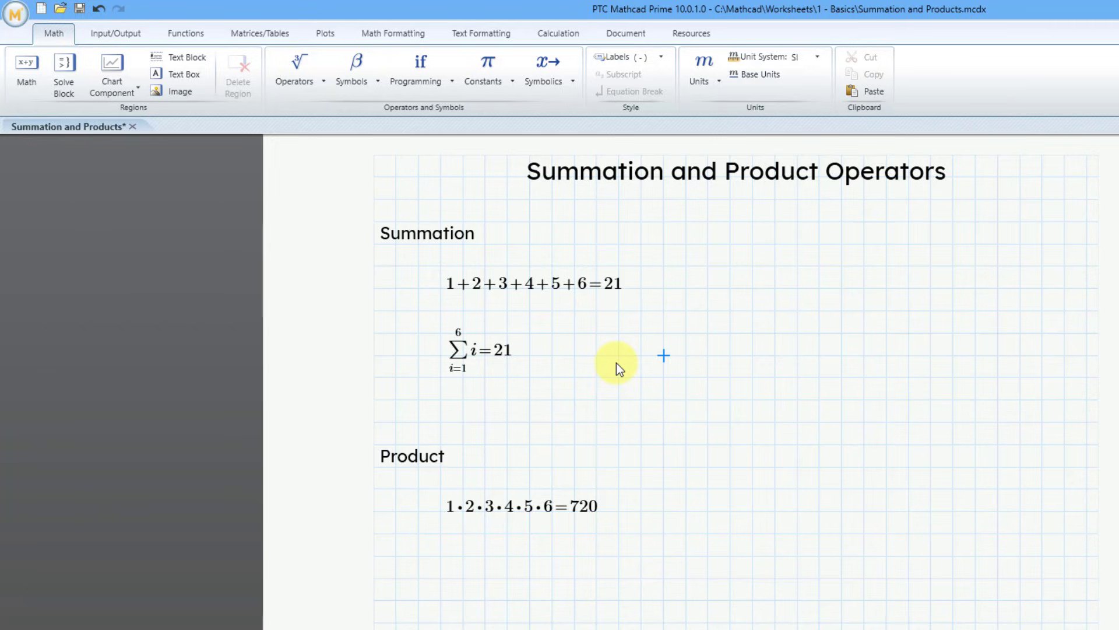
pyautogui.hotkey('ctrl', 'shift', '4')
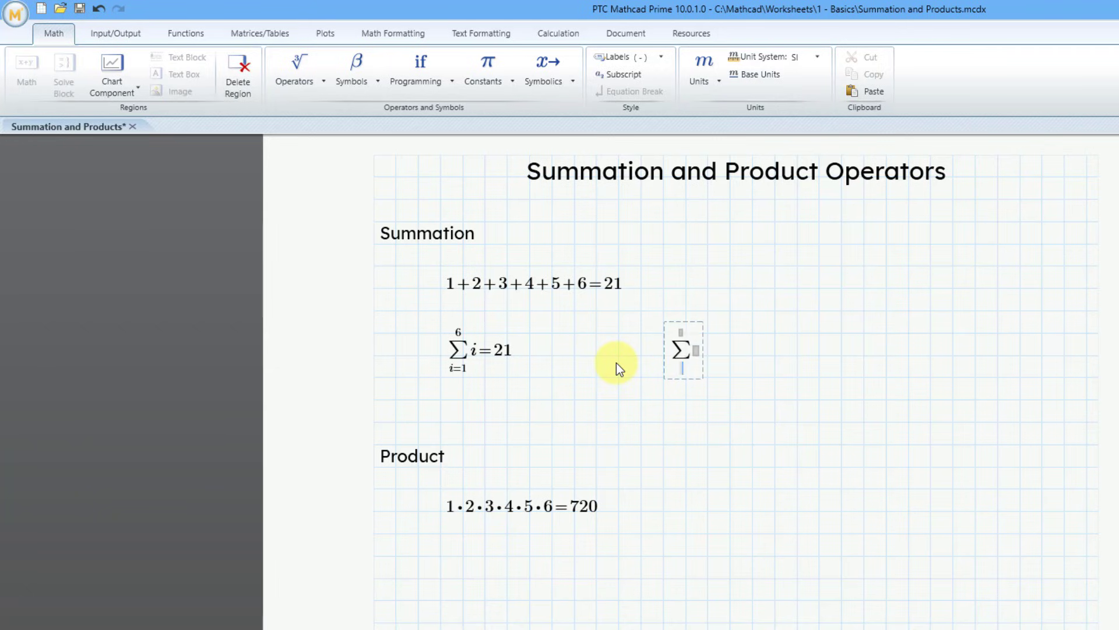
# Complete the second summation Σ(i=1..6) i² = 91 beside the first.
pyautogui.write('i')
pyautogui.click(315, 86)
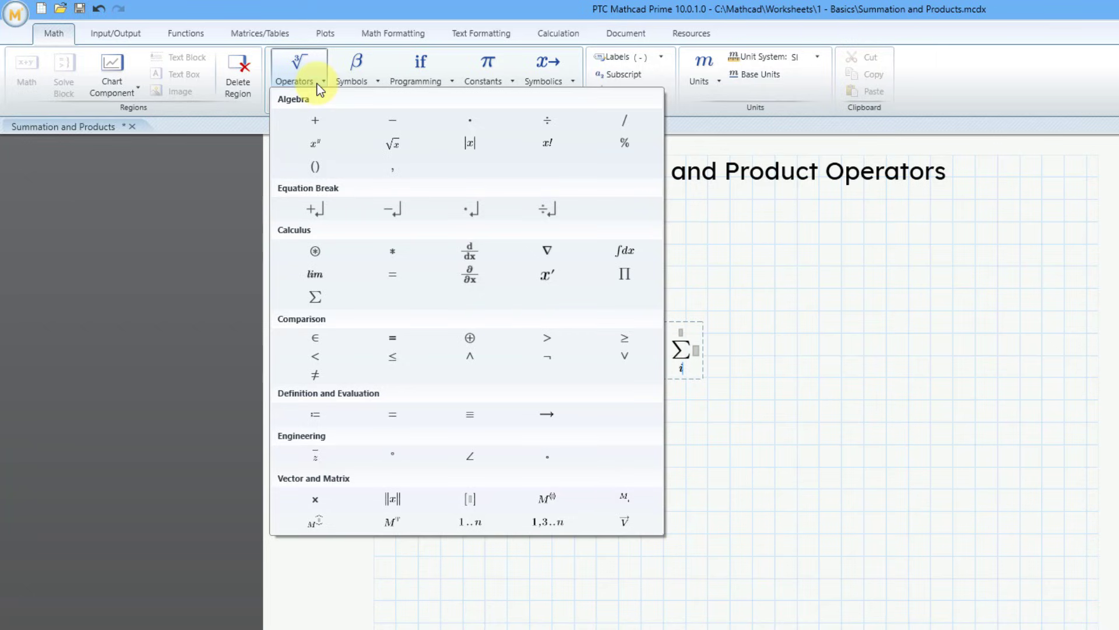
pyautogui.click(393, 274)
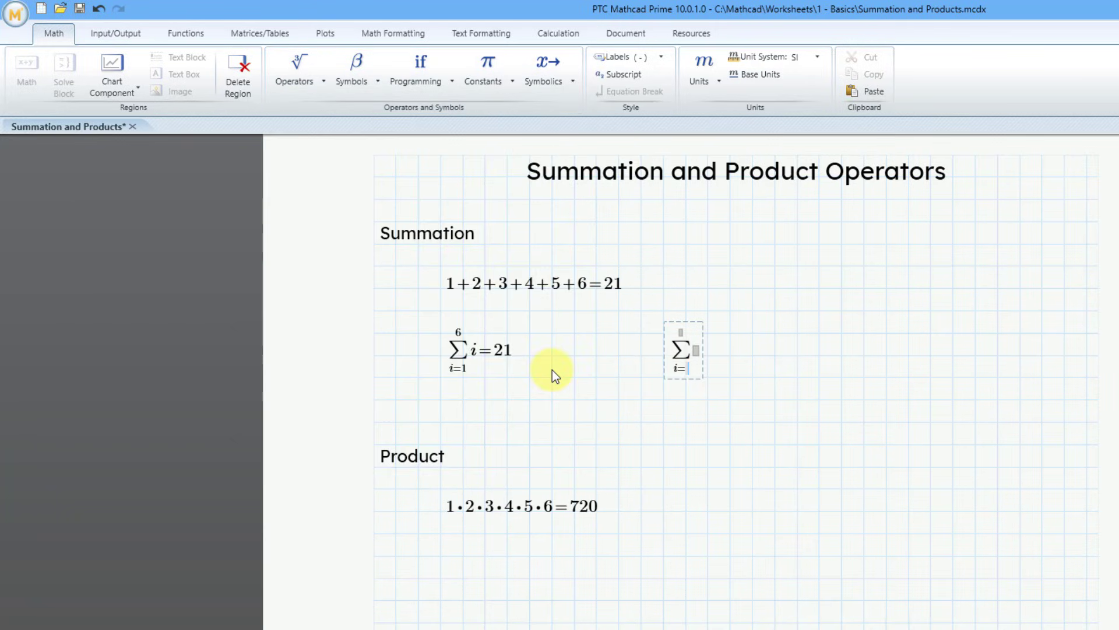
pyautogui.write('1')
pyautogui.press('Tab')
pyautogui.write('6')
pyautogui.press('Tab')
pyautogui.write('i')
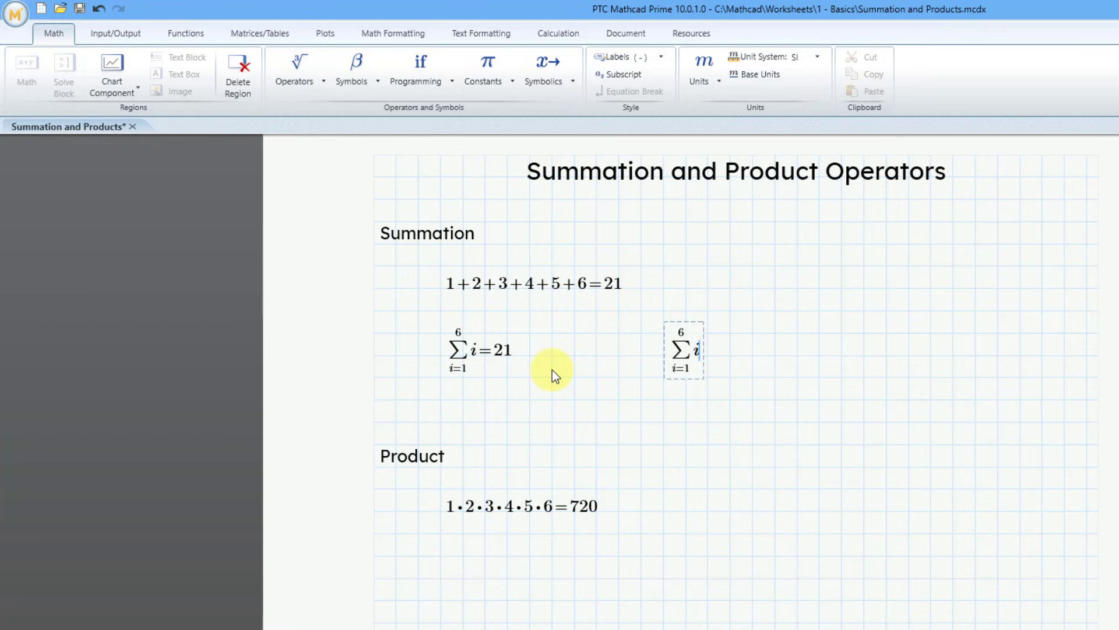
pyautogui.write('=')
pyautogui.write('2=91')
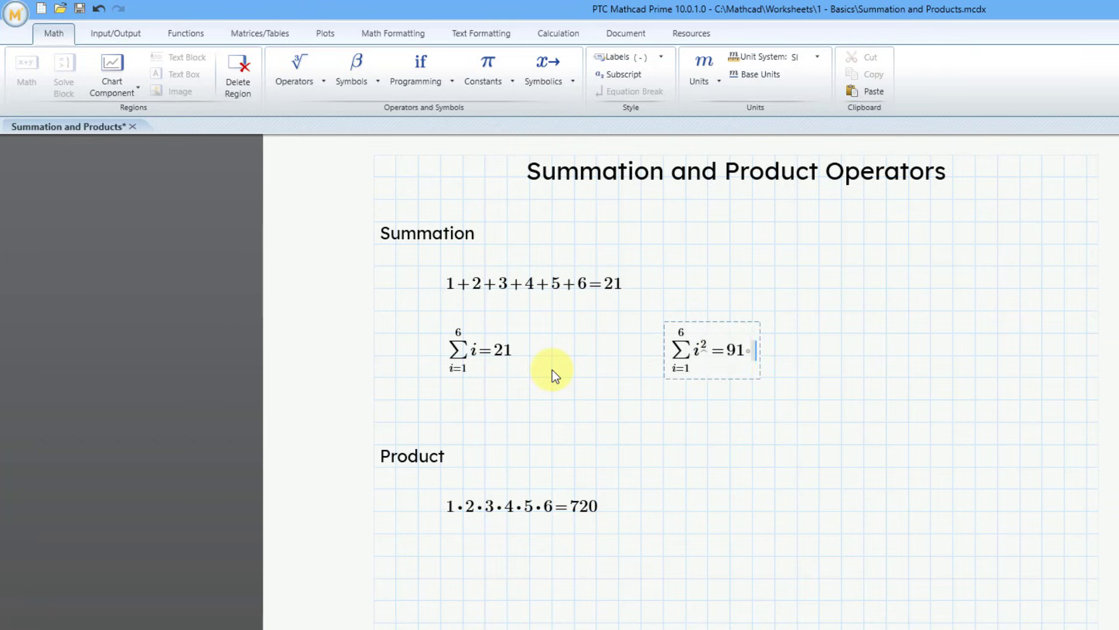
pyautogui.click(840, 355)
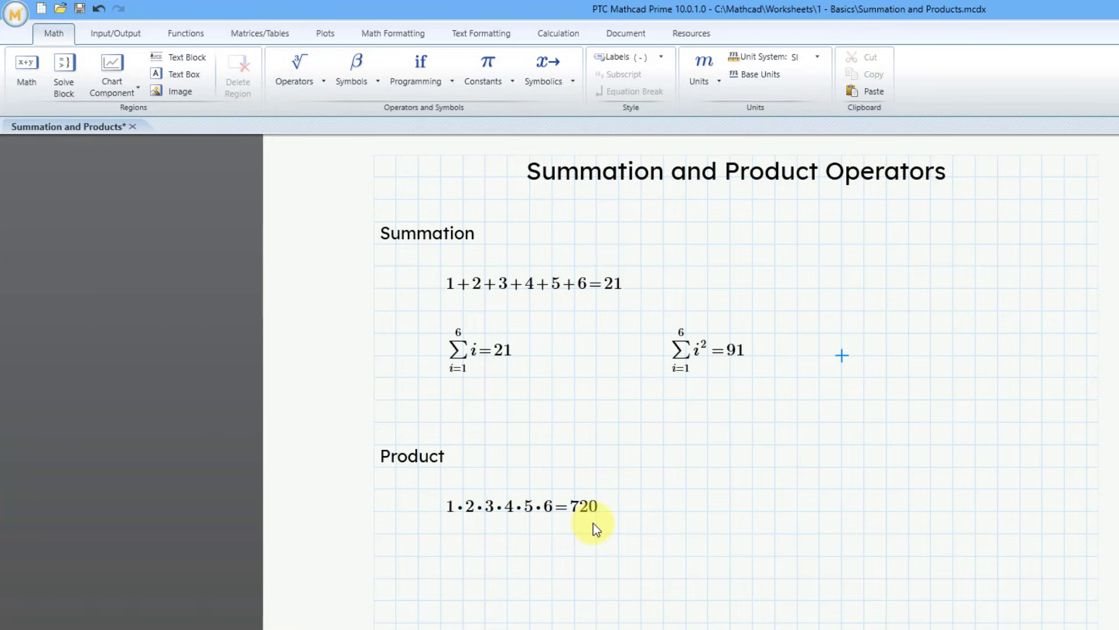
pyautogui.click(441, 579)
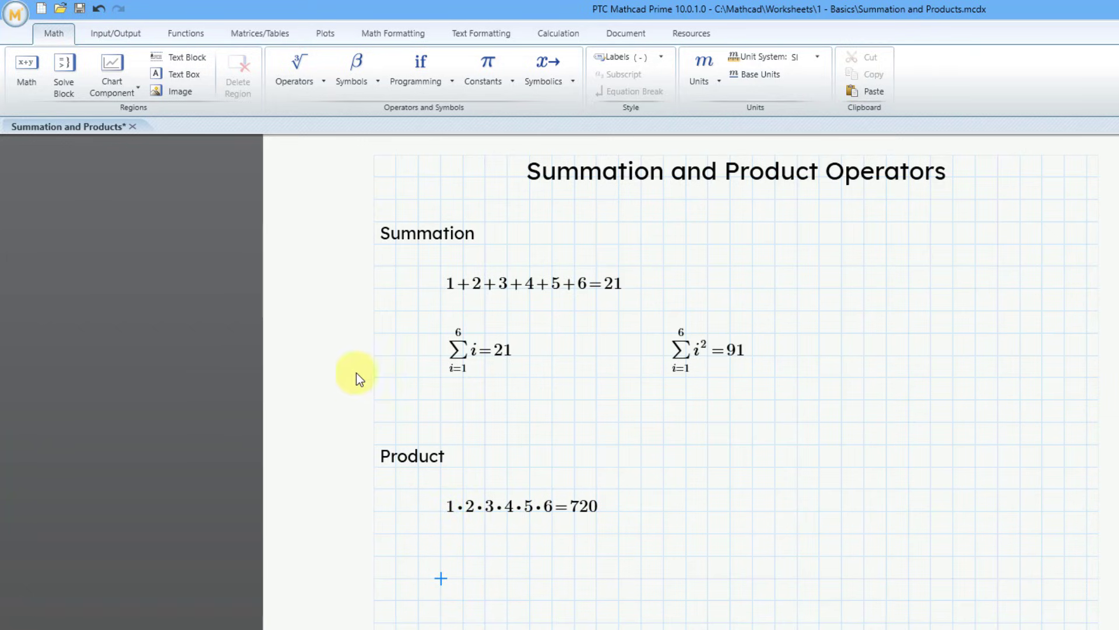
# Insert the product Π(j=1..6) j, evaluated to 720, below the written-out product.
pyautogui.click(302, 82)
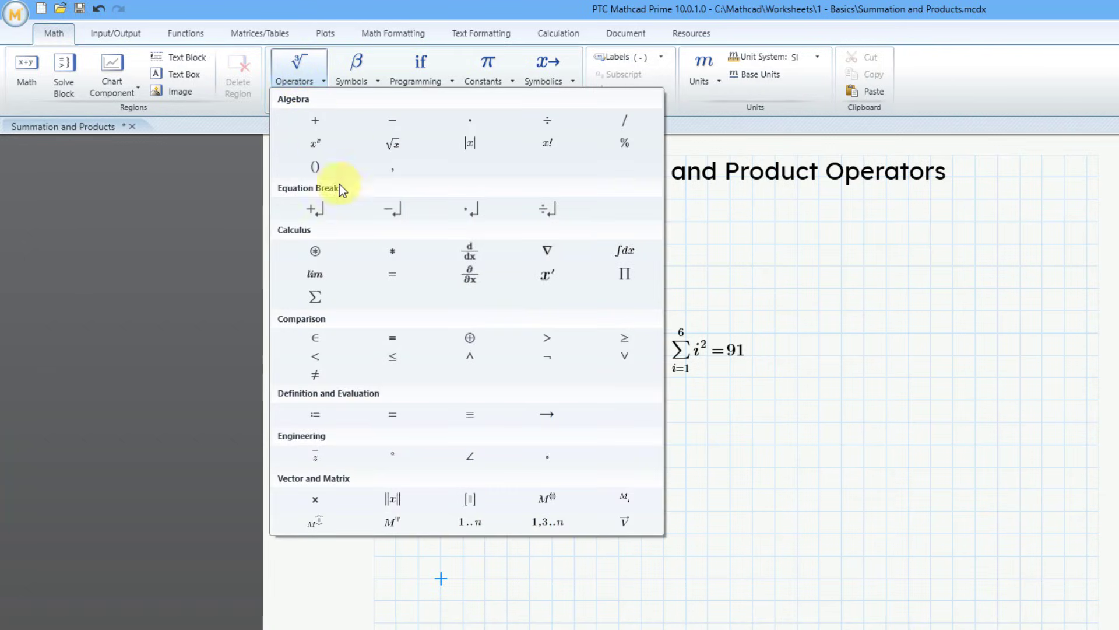
pyautogui.click(634, 278)
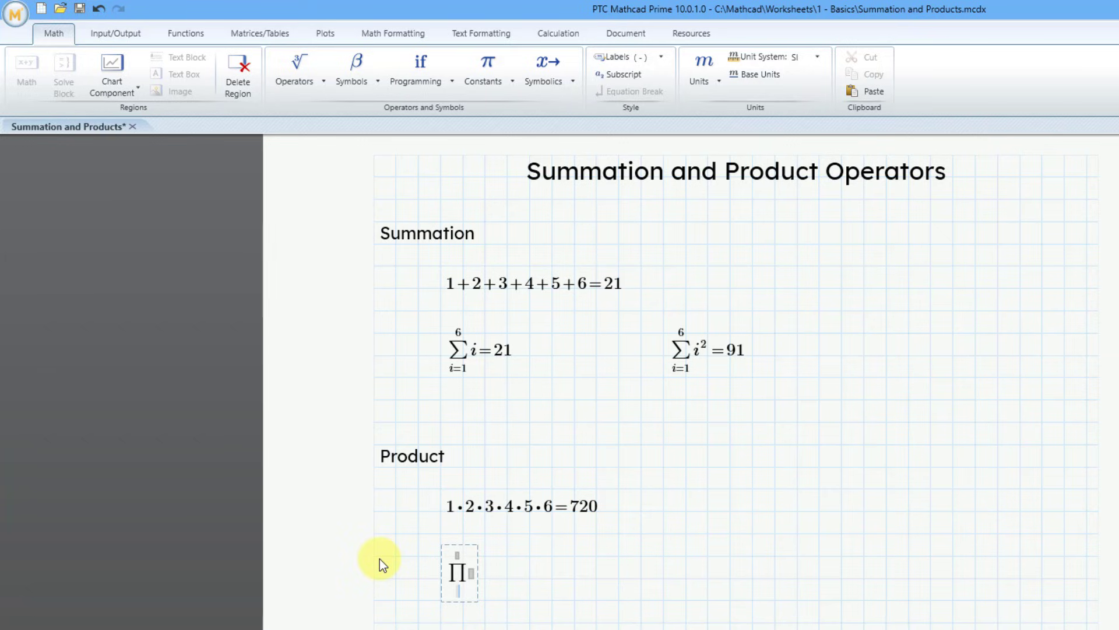
pyautogui.write('j=1')
pyautogui.press('Tab')
pyautogui.write('6')
pyautogui.press('Tab')
pyautogui.write('j')
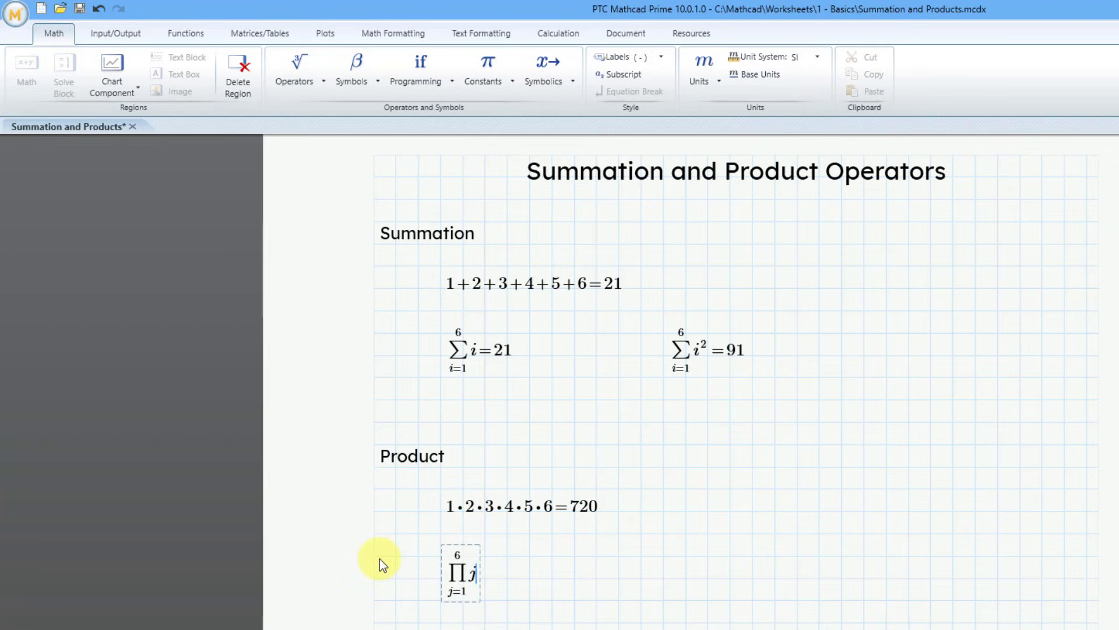
pyautogui.write('=720')
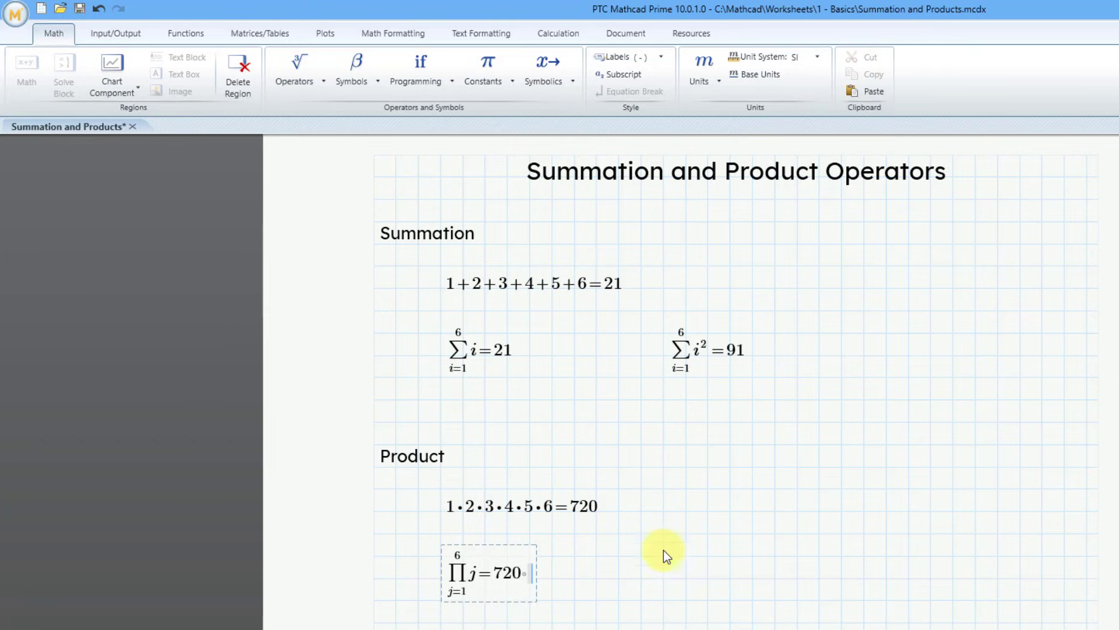
pyautogui.click(665, 580)
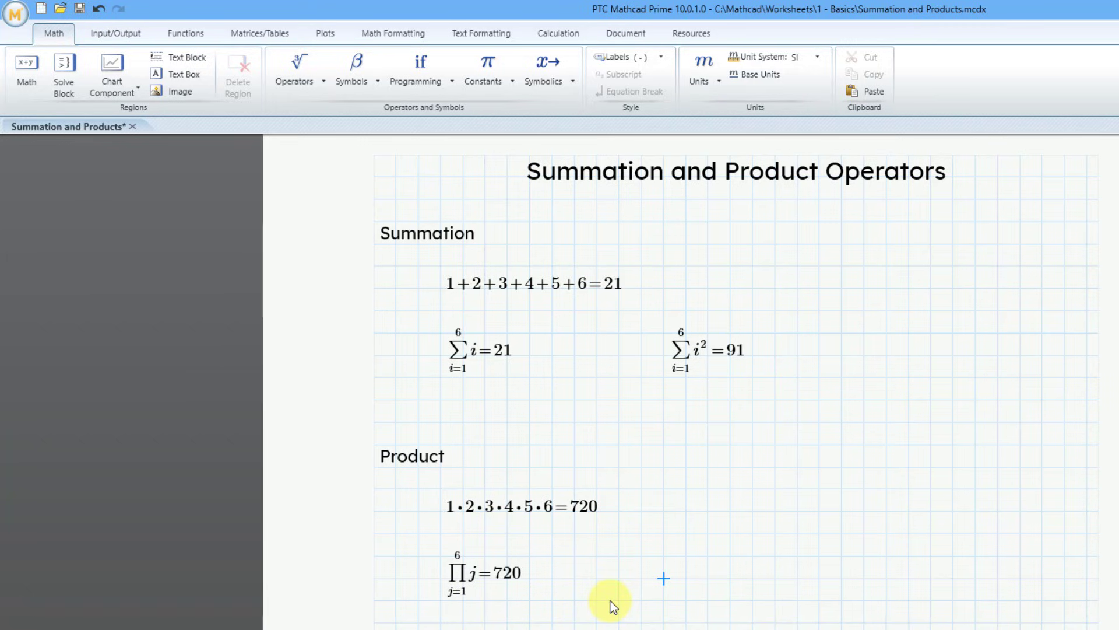
# Add the product Π(j=1..6) j² beside the first, evaluating to 5.184·10⁵.
pyautogui.hotkey('ctrl', 'shift', '3')
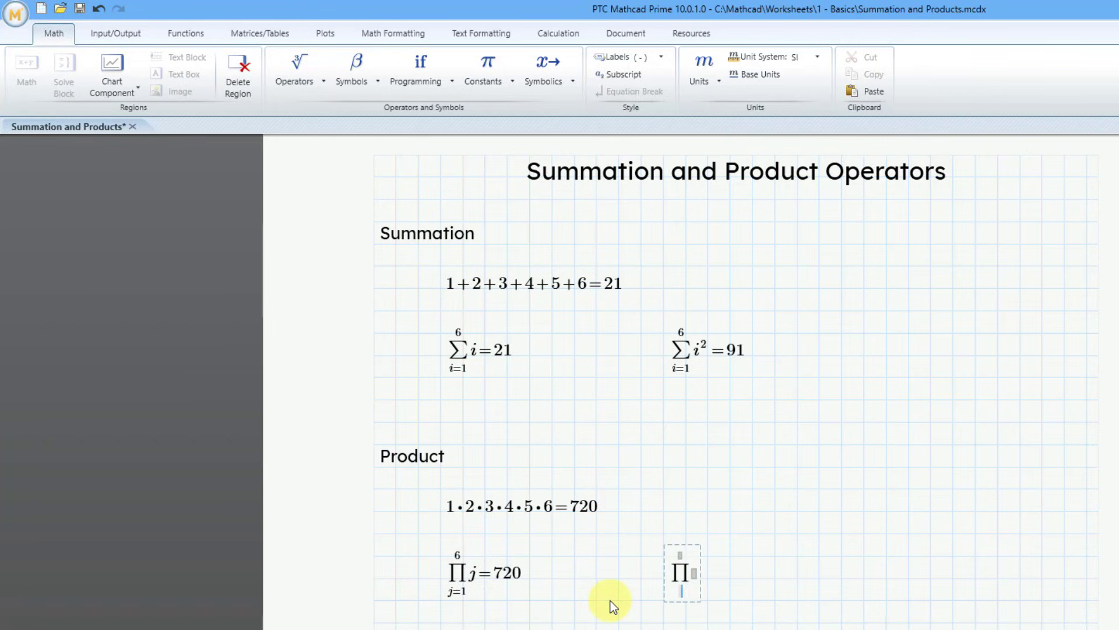
pyautogui.write('j=1')
pyautogui.press('Tab')
pyautogui.write('6')
pyautogui.press('Tab')
pyautogui.write('j^2=5.184·10^5')
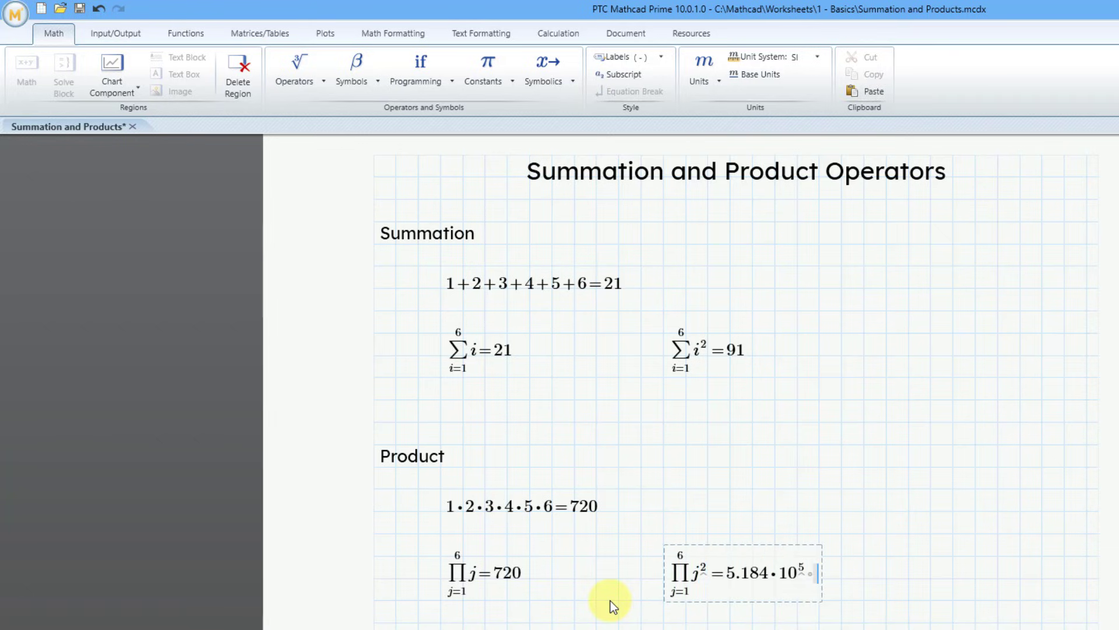
pyautogui.click(400, 39)
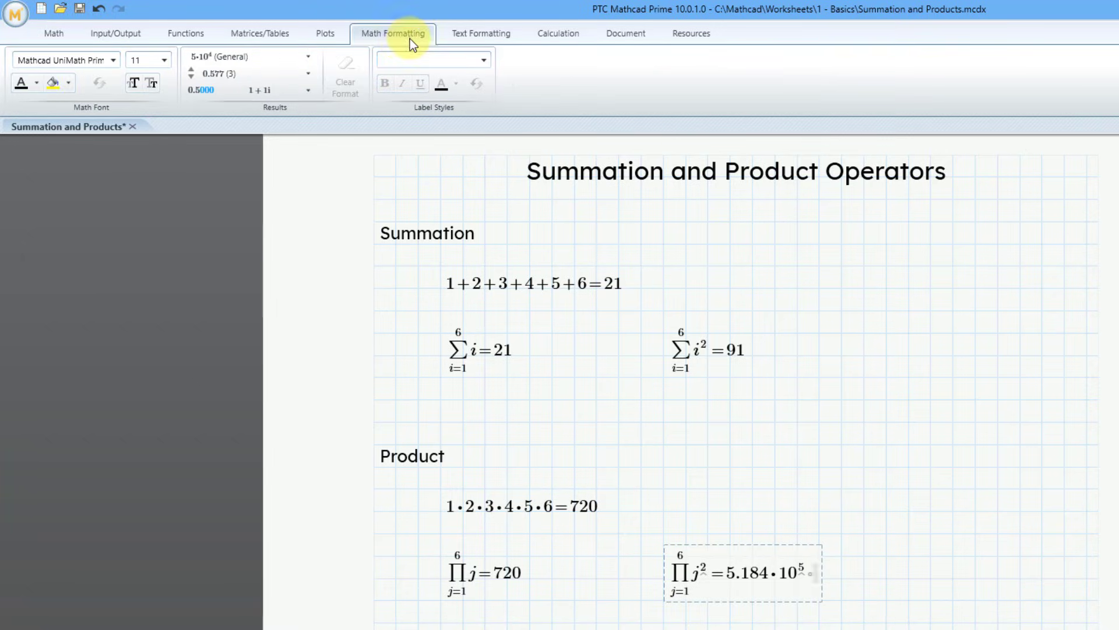
# Switch the second product's result format to Decimal so it reads 518400.
pyautogui.click(307, 57)
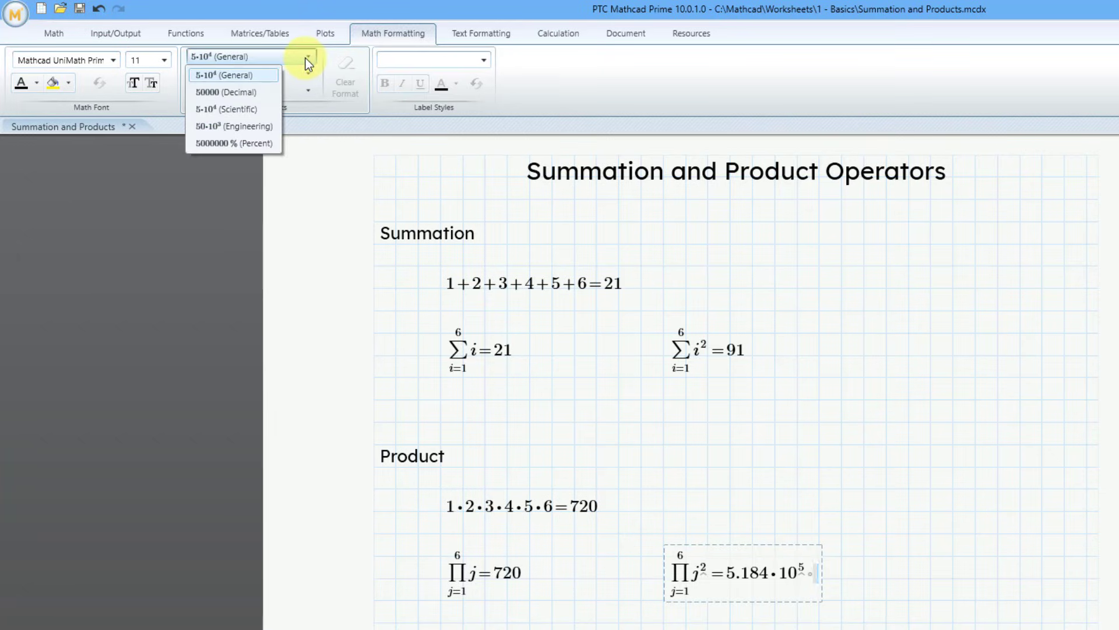
pyautogui.click(263, 92)
pyautogui.click(908, 578)
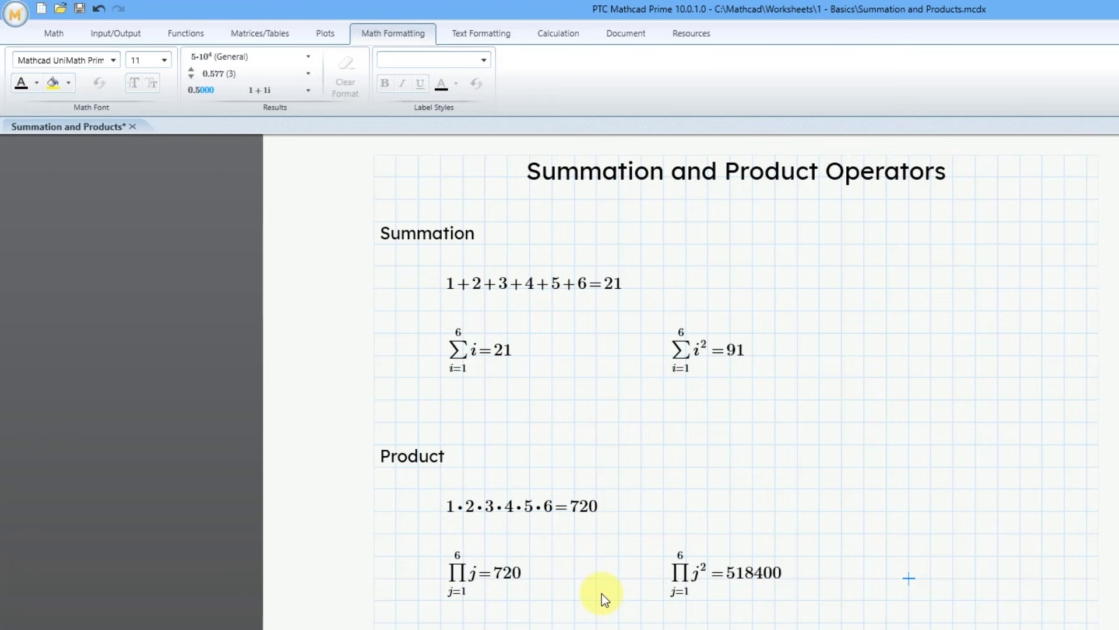
pyautogui.scroll(-10, 443, 425)
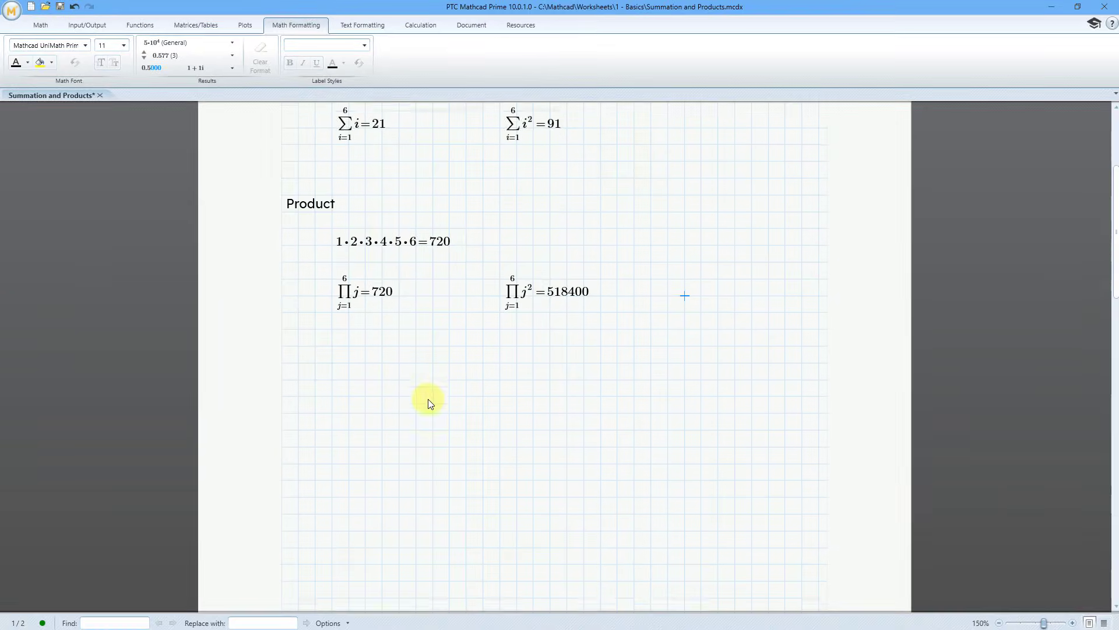
# Scroll to page 2's Placeholders section showing f(x):=4x+1, range:=0..5 and vec.
pyautogui.scroll(-7, 411, 366)
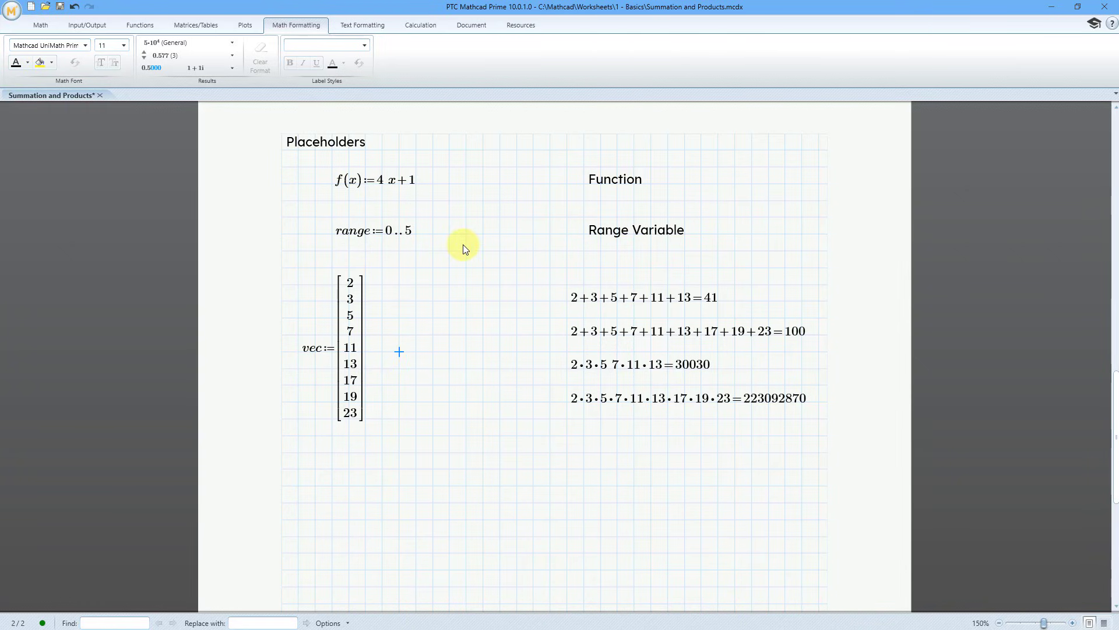
# Evaluate f(vec)= beside vec, giving the column 9, 13, 21 … 93.
pyautogui.write('f')
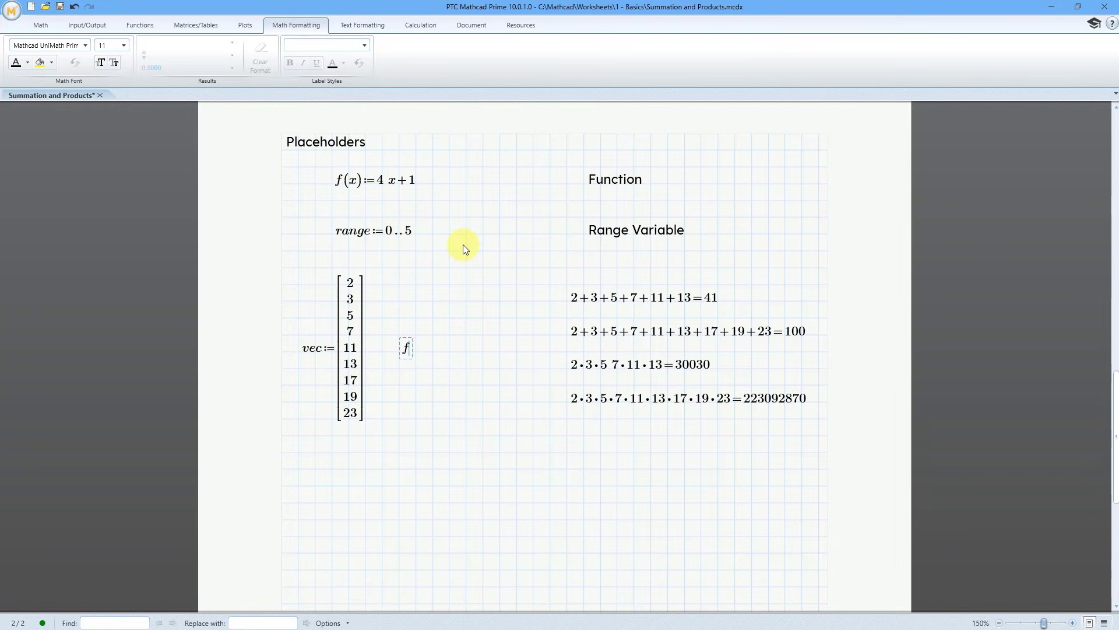
pyautogui.write('(vec)=')
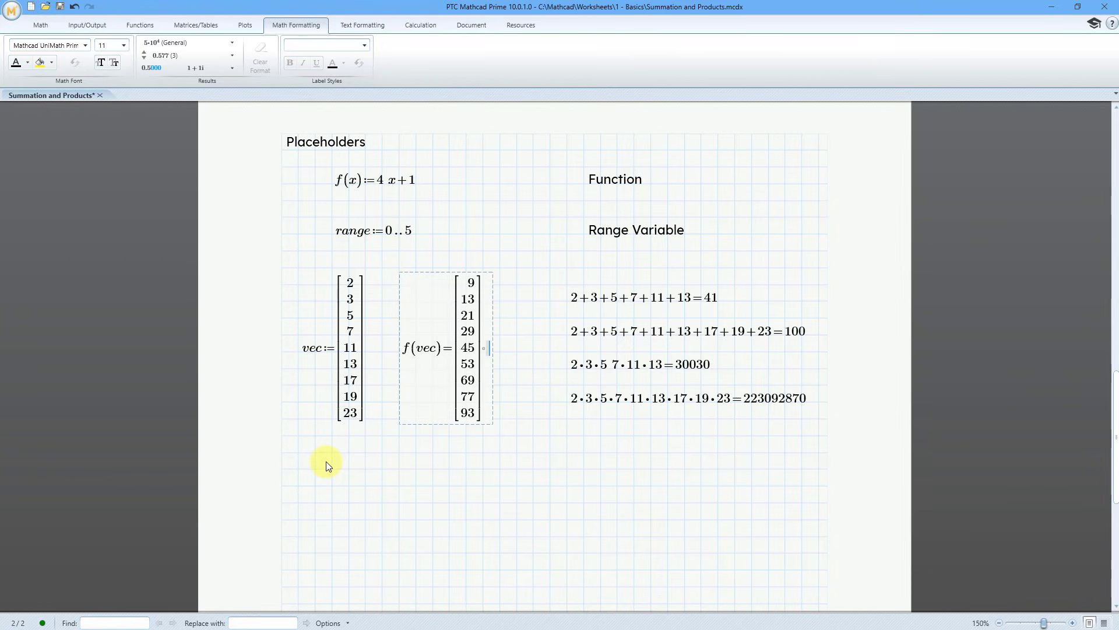
pyautogui.click(320, 484)
# Insert a summation below vec with lower limit i=0, ready for its upper limit.
pyautogui.click(45, 23)
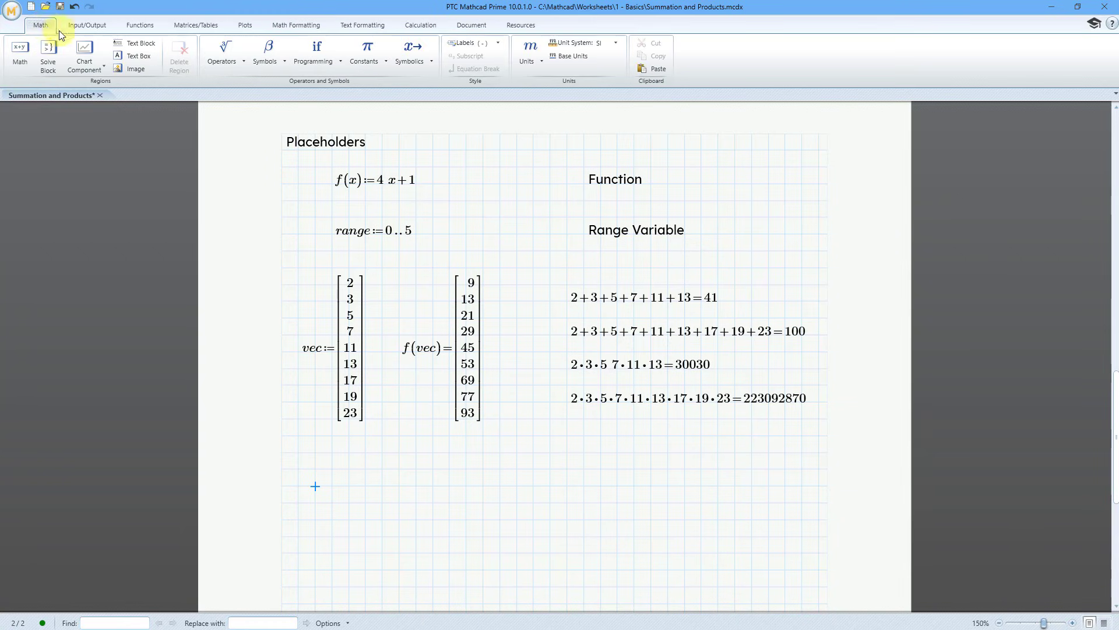
pyautogui.click(212, 61)
pyautogui.click(237, 224)
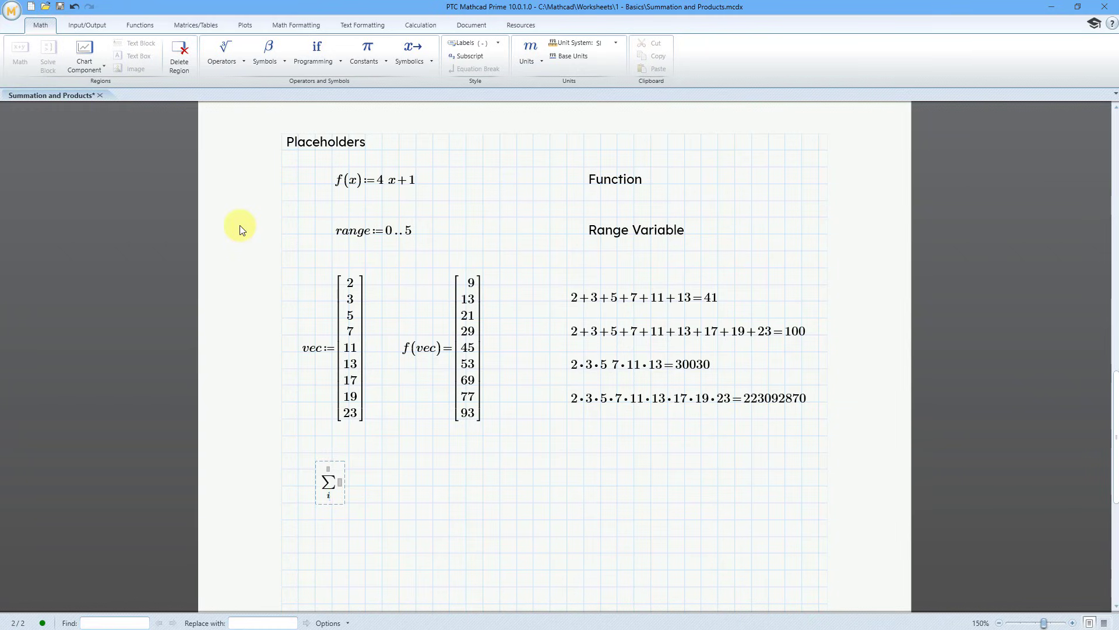
pyautogui.write('=0')
pyautogui.click(328, 469)
pyautogui.click(330, 469)
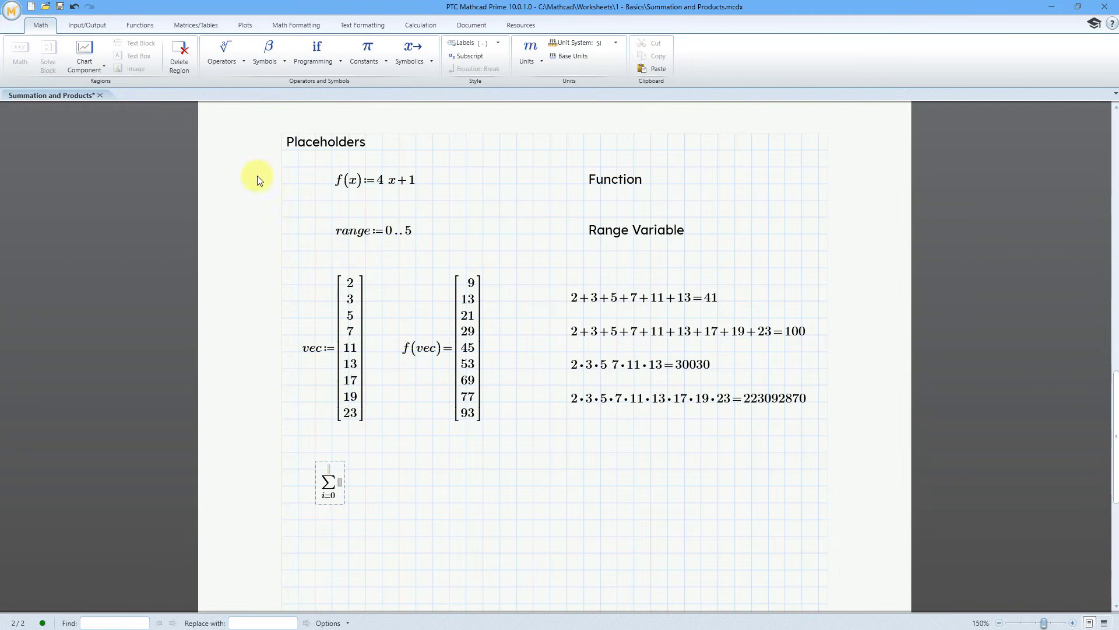
# Set the summation's upper limit to rows(vec)−1.
pyautogui.click(199, 25)
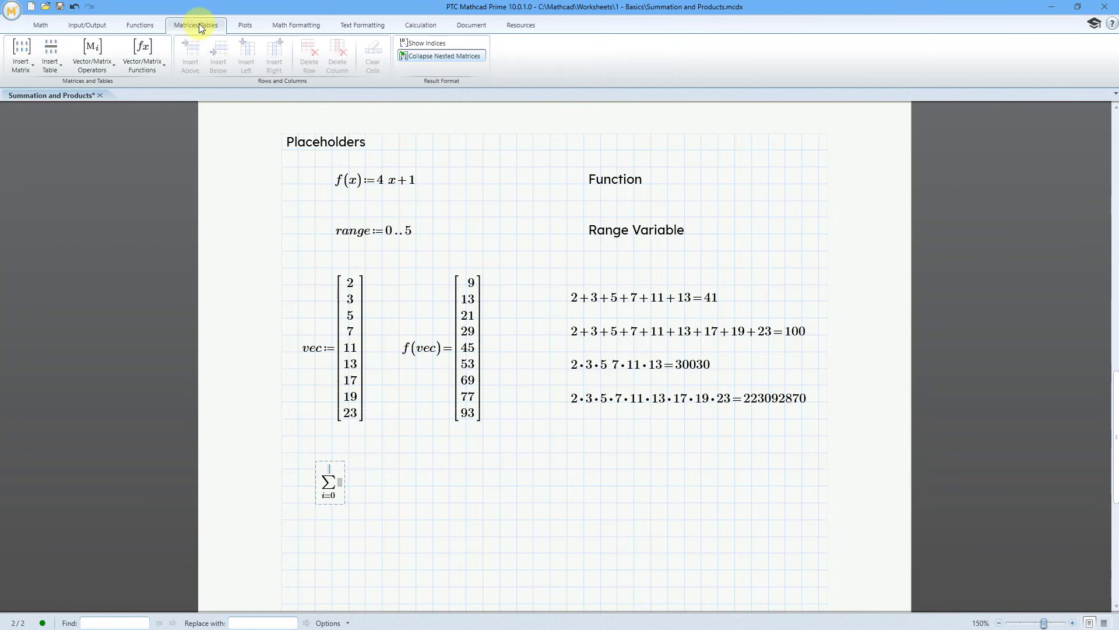
pyautogui.click(154, 74)
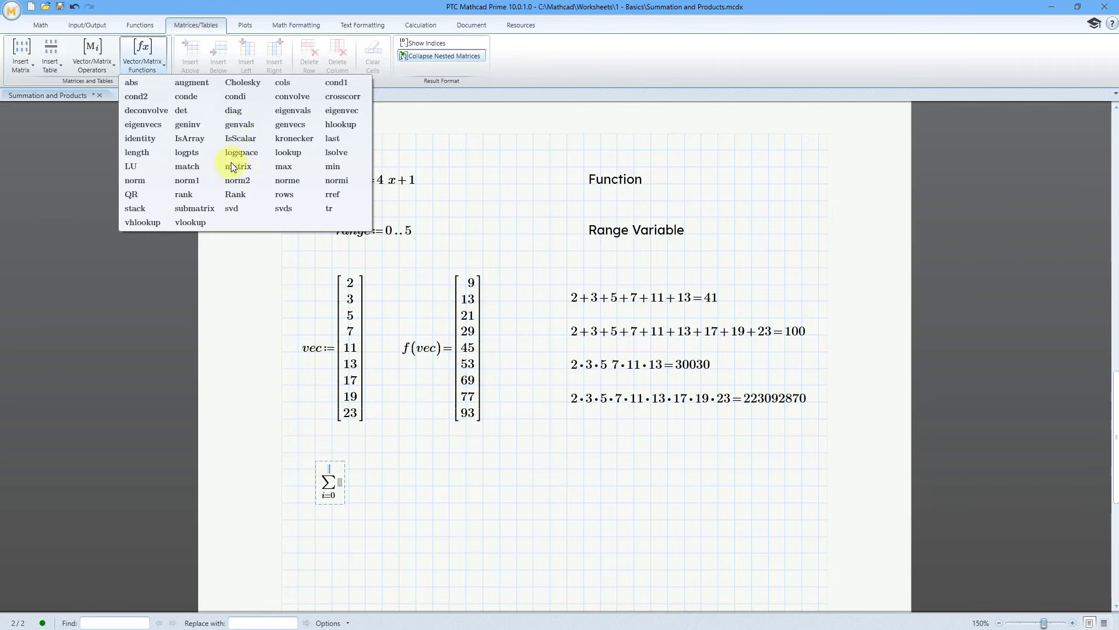
pyautogui.click(289, 195)
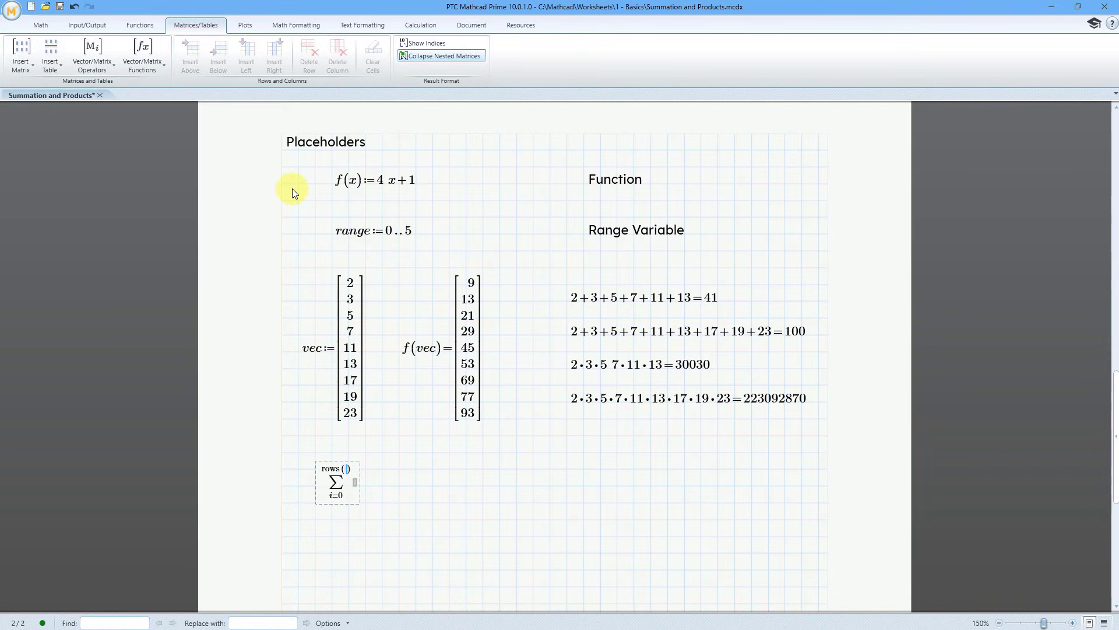
pyautogui.write('vec')
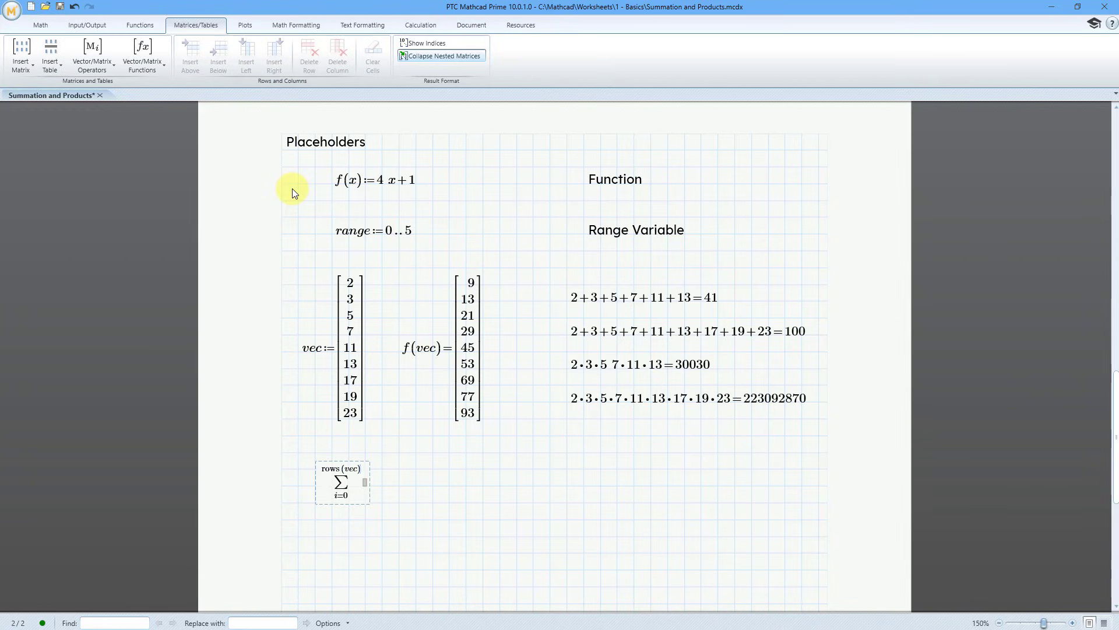
pyautogui.write('-1')
pyautogui.press('Tab')
# Enter vec subscript i as the summand, evaluate to 100, and select the sum region.
pyautogui.write('vec')
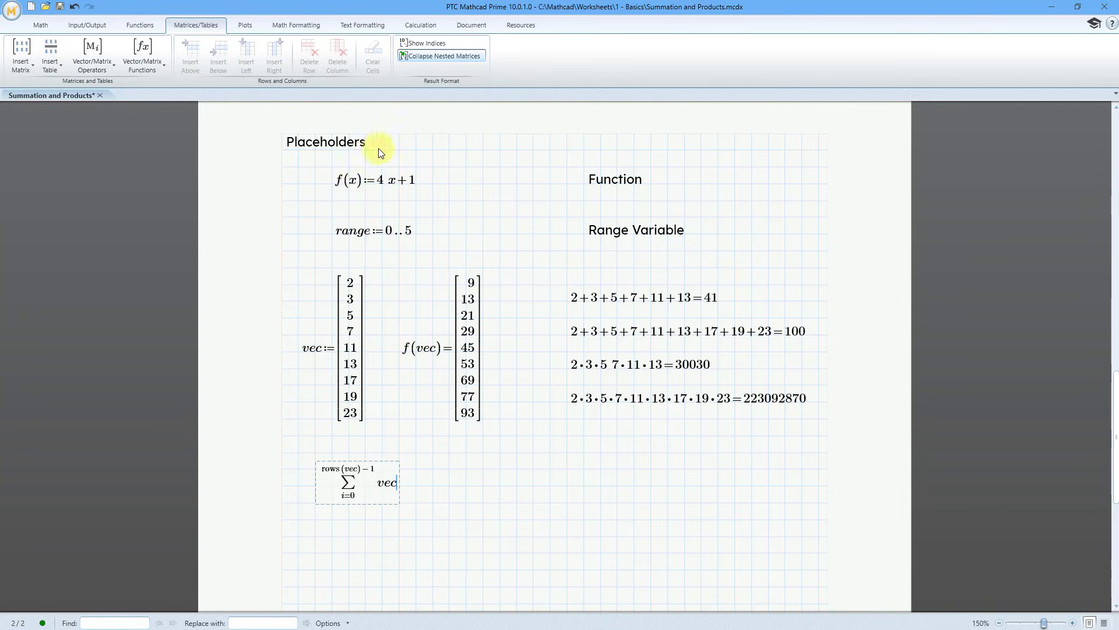
pyautogui.click(97, 72)
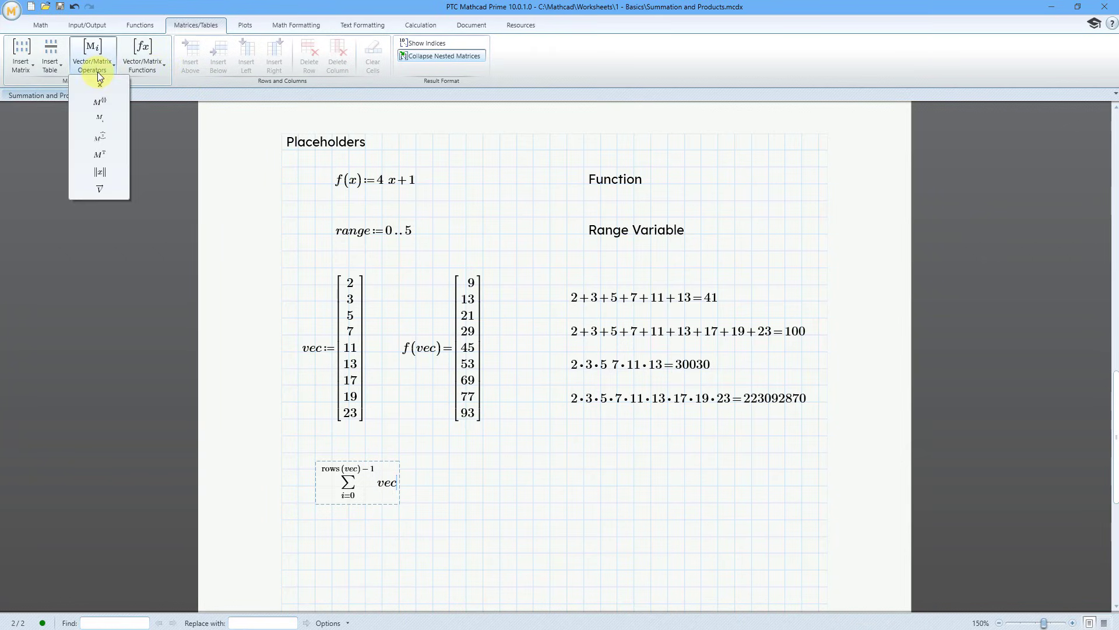
pyautogui.click(109, 116)
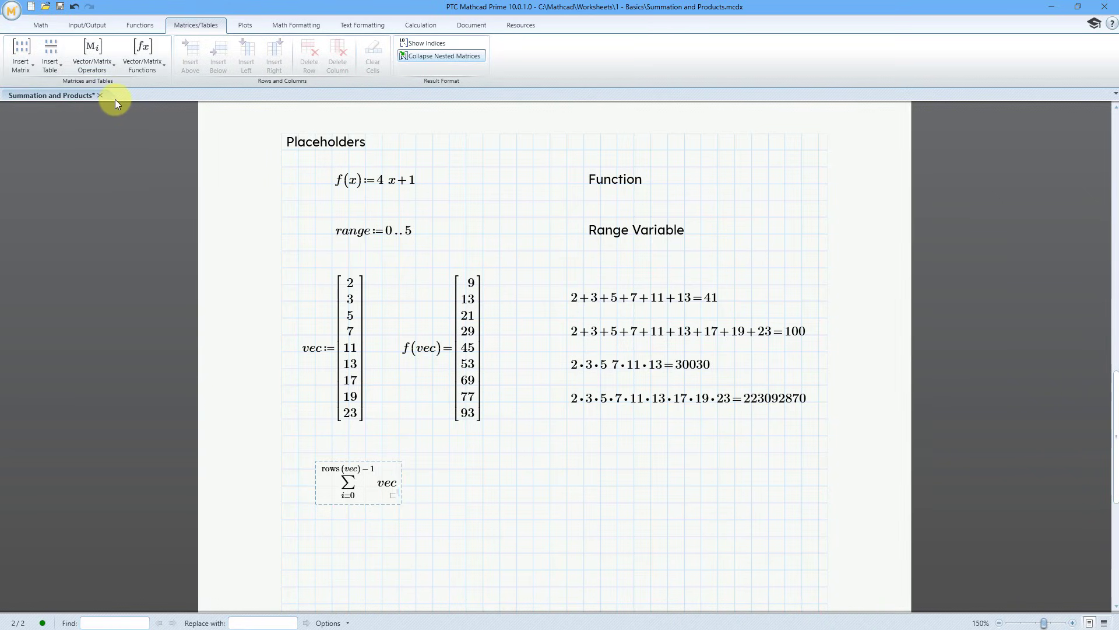
pyautogui.write('i=100')
pyautogui.click(519, 485)
pyautogui.click(298, 452)
pyautogui.moveTo(374, 503); pyautogui.dragTo(423, 514)
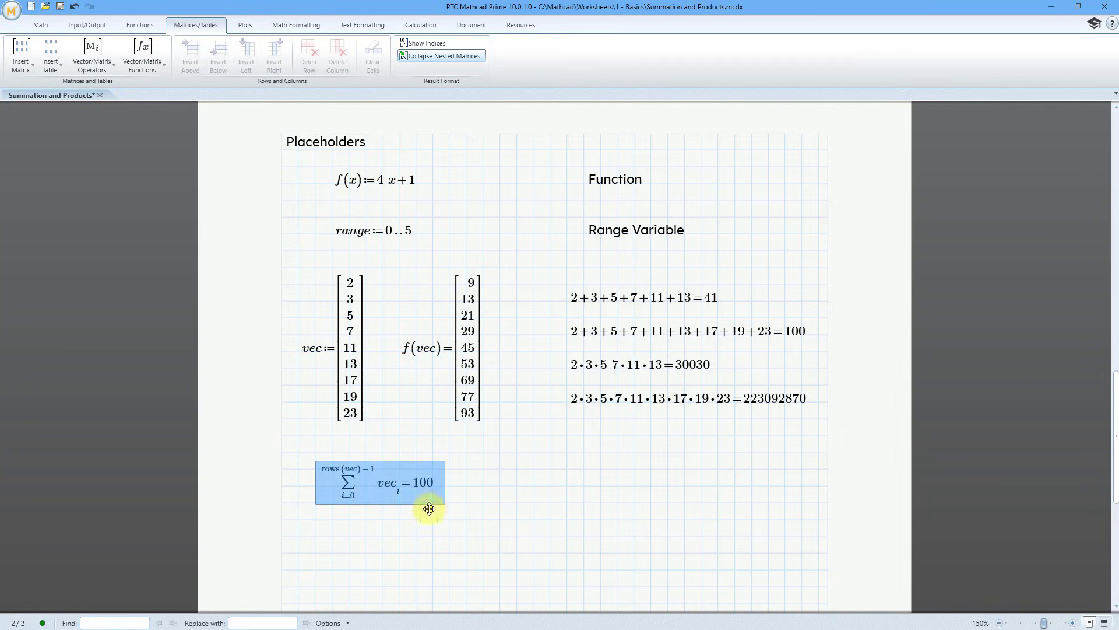
# Paste a copy of the sum to the right and change its summand to f(vec_i), giving 409.
pyautogui.click(530, 485)
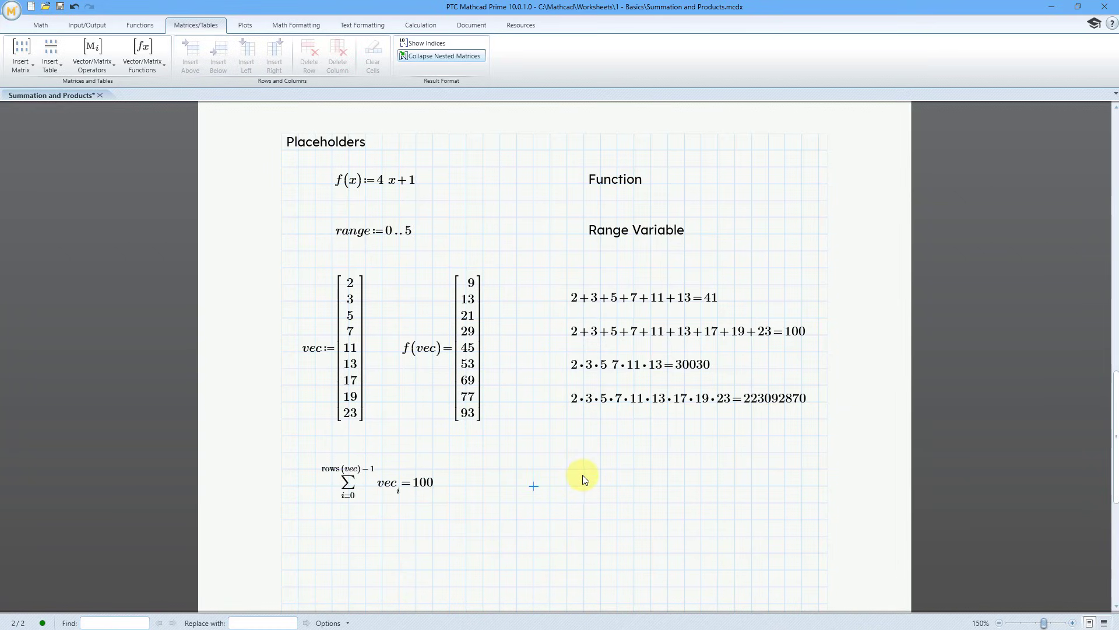
pyautogui.hotkey('ctrl', 'v')
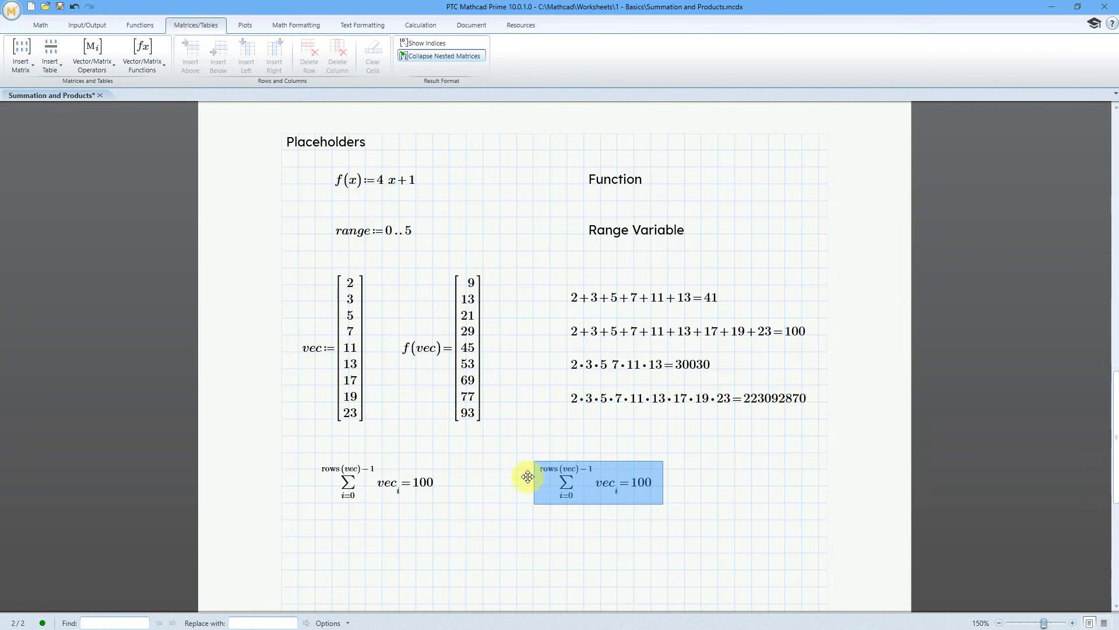
pyautogui.click(596, 484)
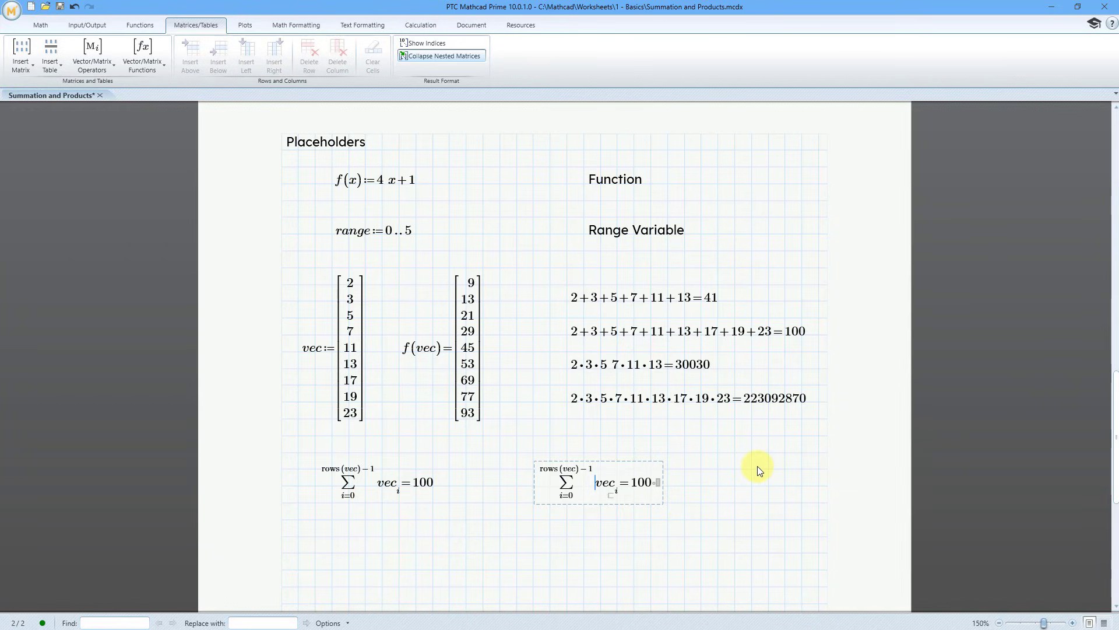
pyautogui.write('f(')
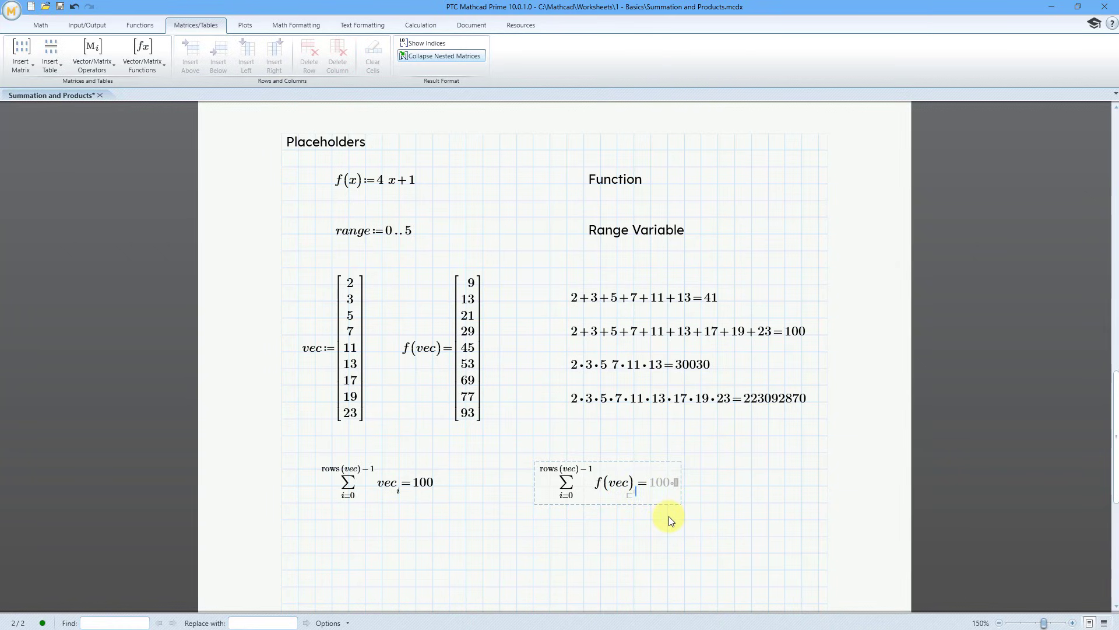
pyautogui.press('BackSpace')
pyautogui.press('Left')
pyautogui.press('[')
pyautogui.write('i')
pyautogui.click(513, 554)
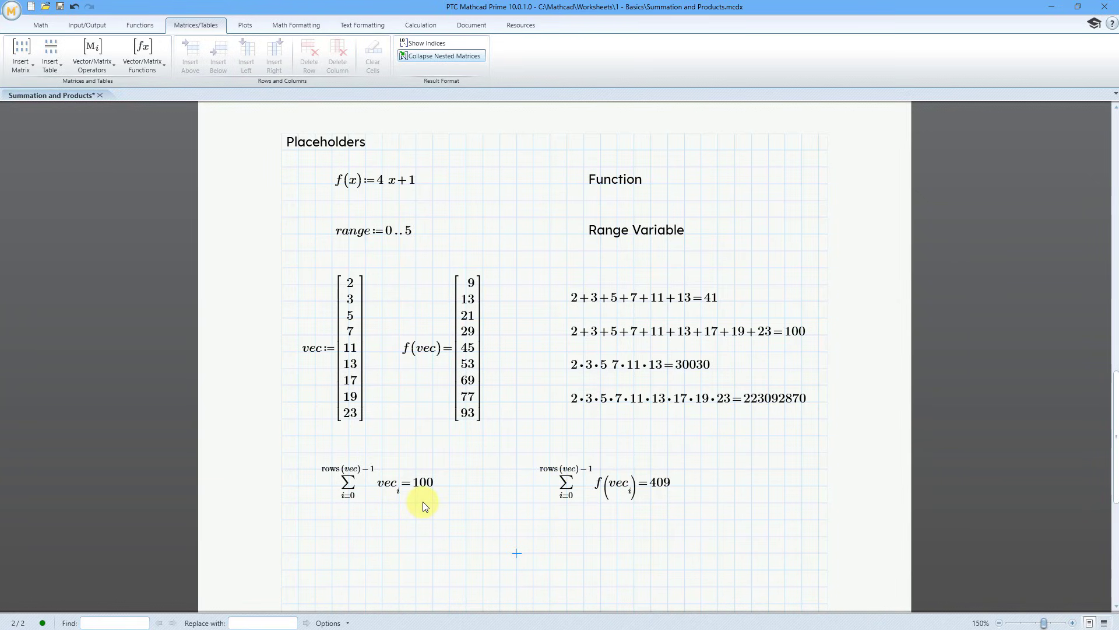
pyautogui.click(333, 536)
# Build a product of vec_i for i=0 to rows(vec)−1 by turning a new summation into a product.
pyautogui.hotkey('ctrl', 'shift', '4')
pyautogui.write('i=0')
pyautogui.click(353, 550)
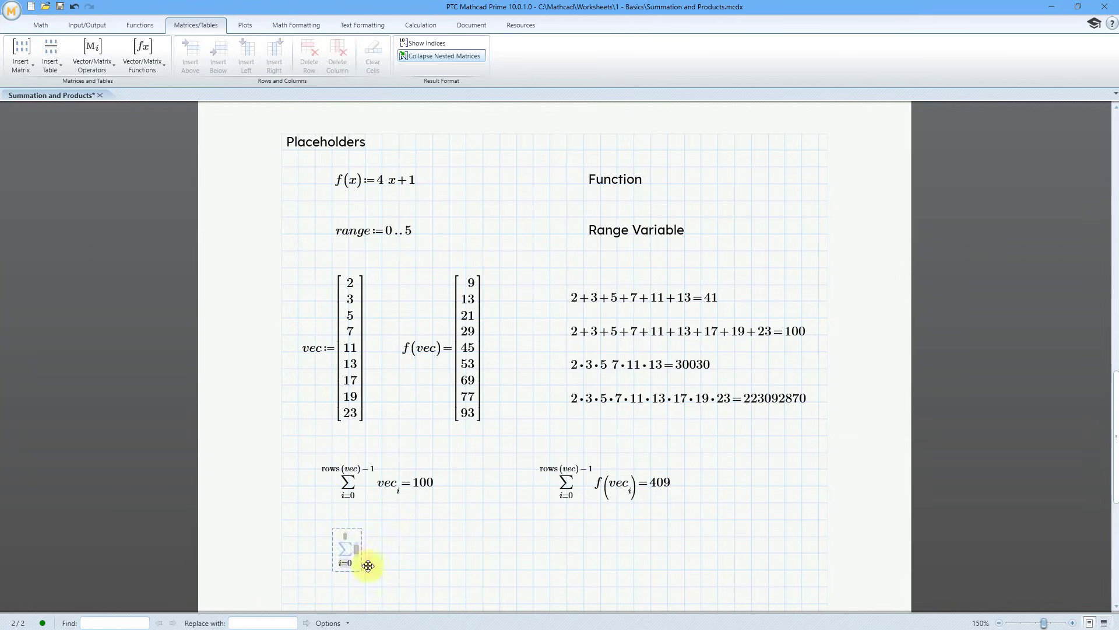
pyautogui.click(40, 26)
pyautogui.click(227, 58)
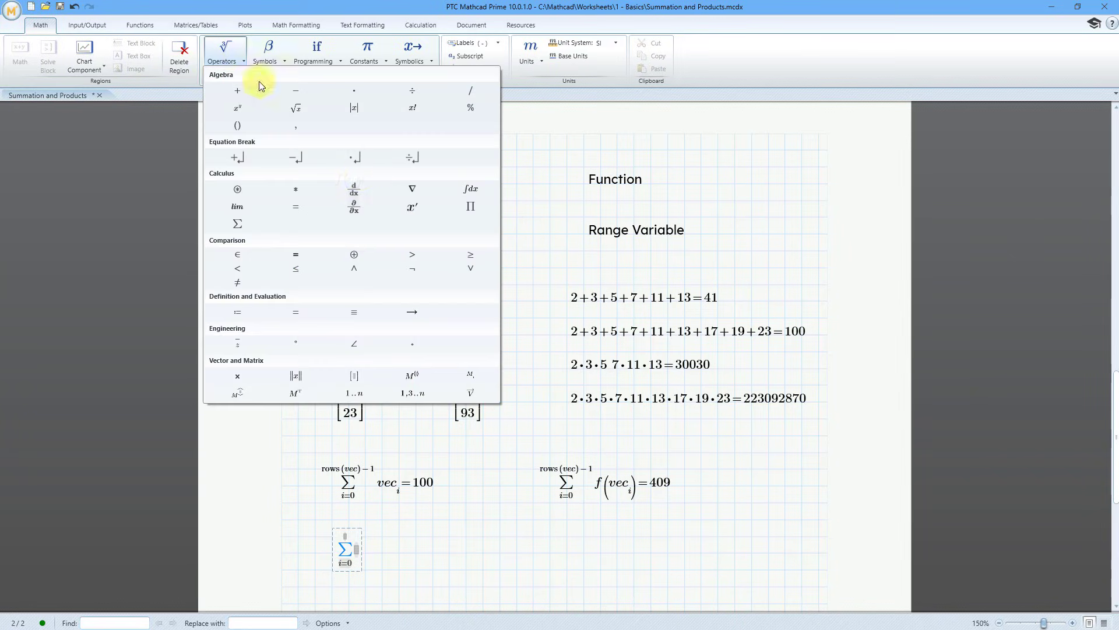
pyautogui.click(472, 206)
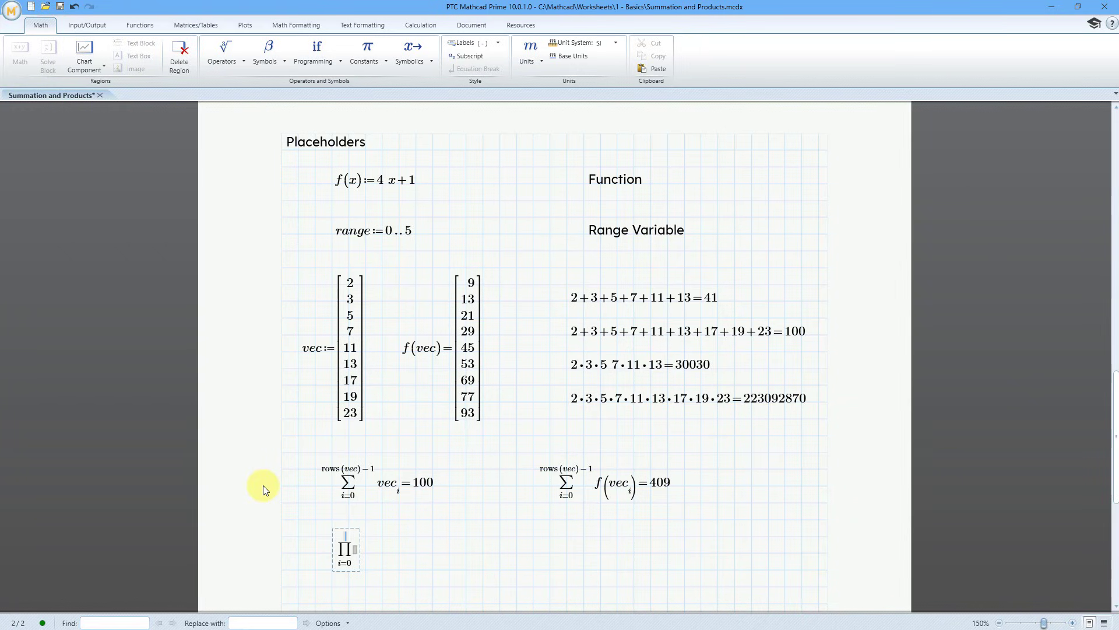
pyautogui.write('rows(vec')
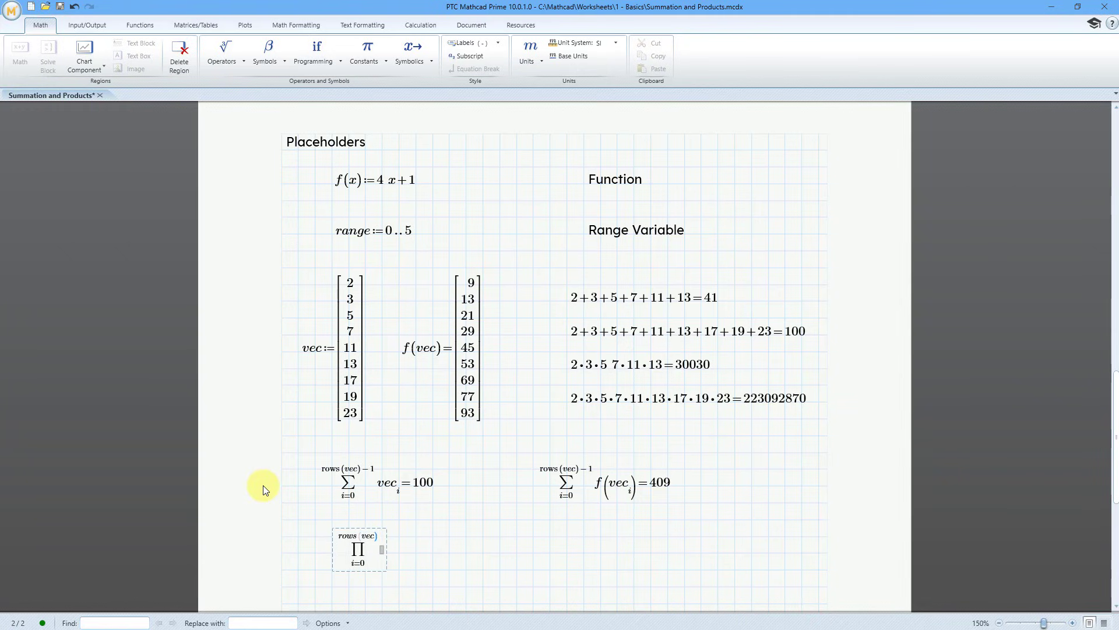
pyautogui.write('-1')
pyautogui.press('Tab')
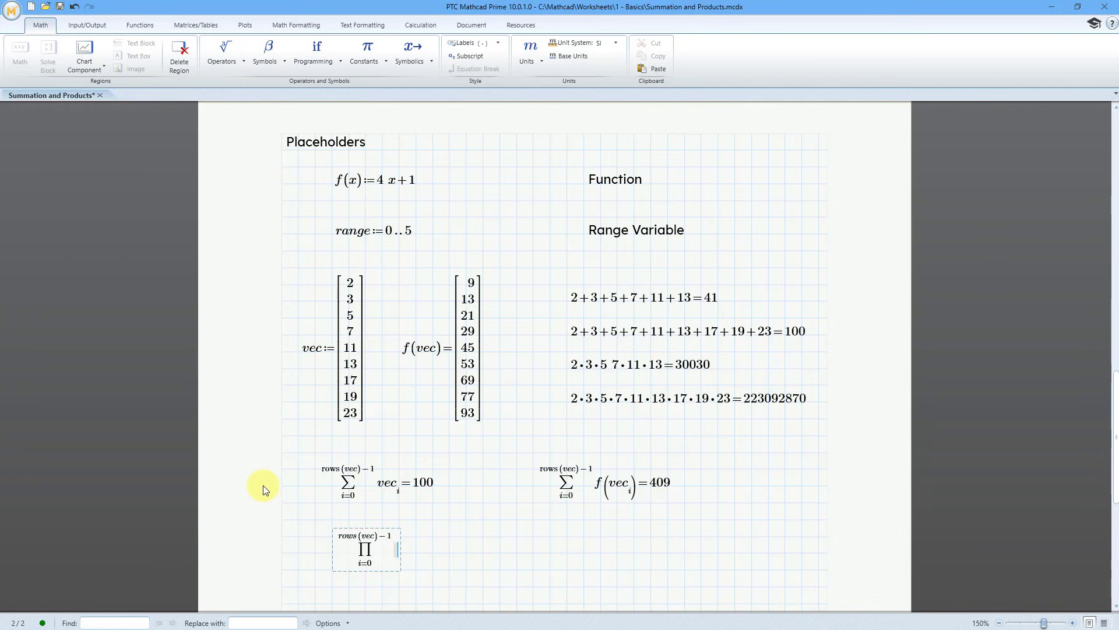
pyautogui.write('vec')
pyautogui.press('[')
pyautogui.write('i=2.231·10^8')
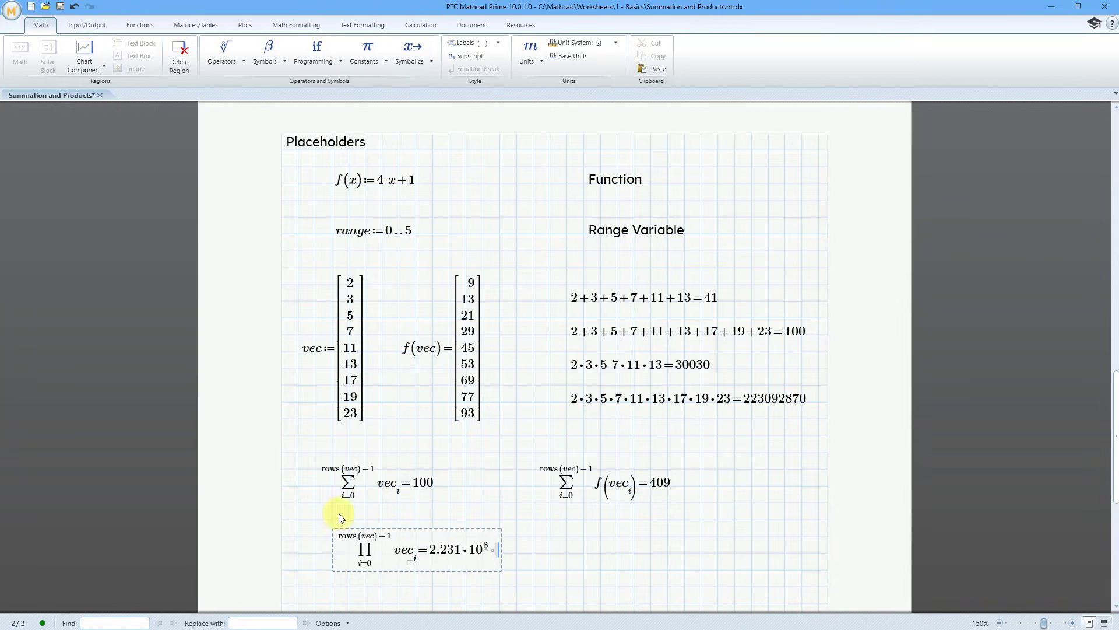
# Set the vec product's result format to Decimal so it reads 223092870.
pyautogui.click(456, 550)
pyautogui.click(298, 25)
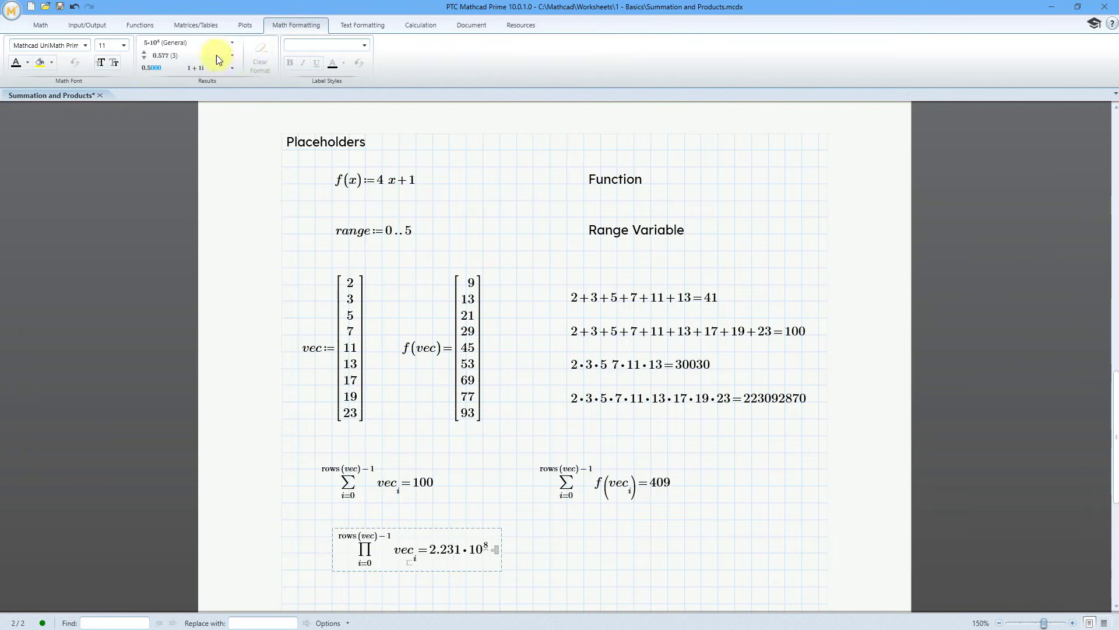
pyautogui.click(194, 45)
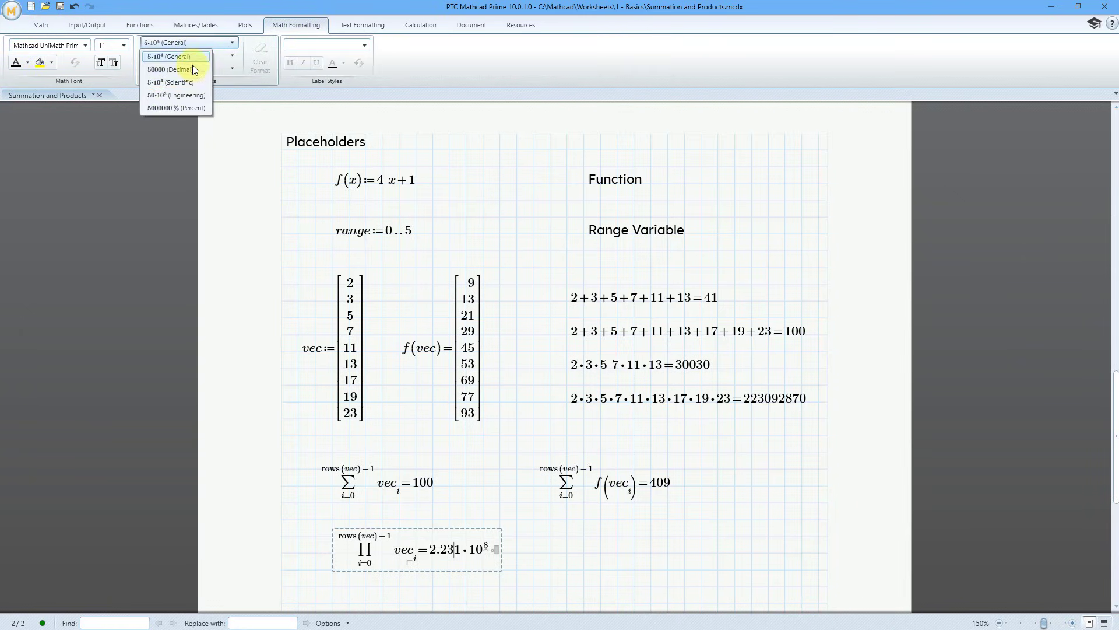
pyautogui.click(189, 68)
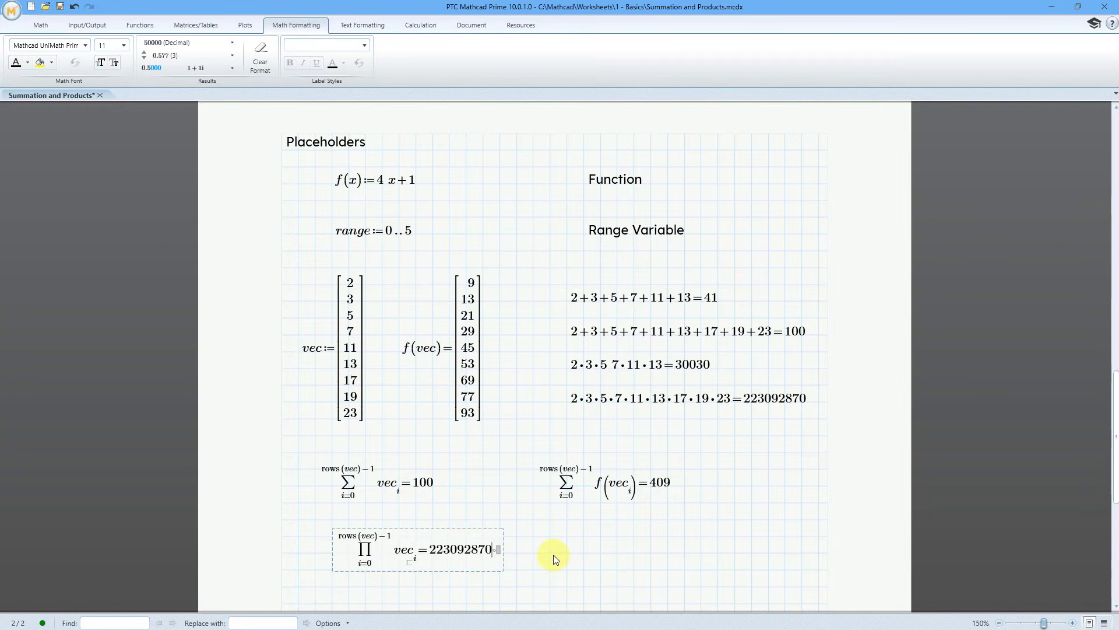
# Paste a copy of the f(vec_i) sum below it and replace Σ with a product operator.
pyautogui.moveTo(521, 456); pyautogui.dragTo(690, 507)
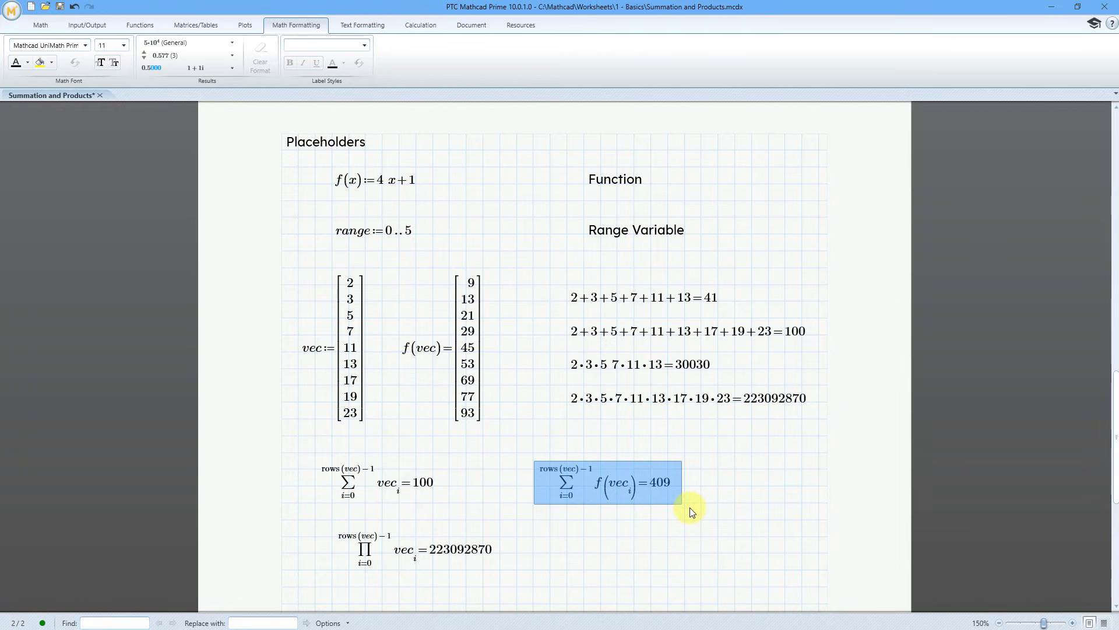
pyautogui.click(549, 553)
pyautogui.hotkey('ctrl', 'v')
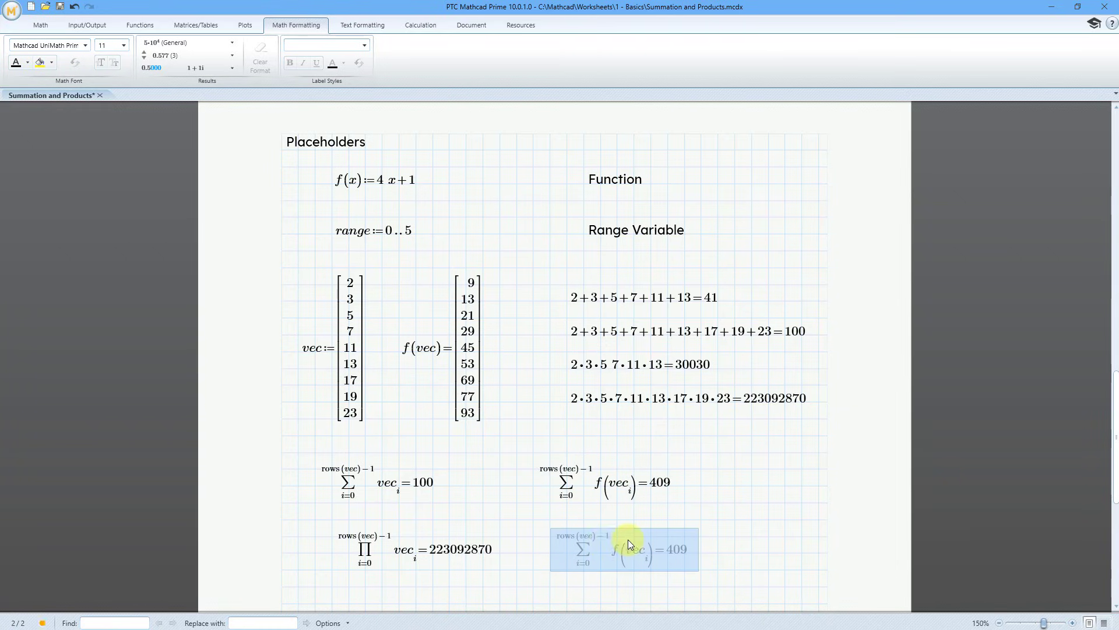
pyautogui.click(604, 557)
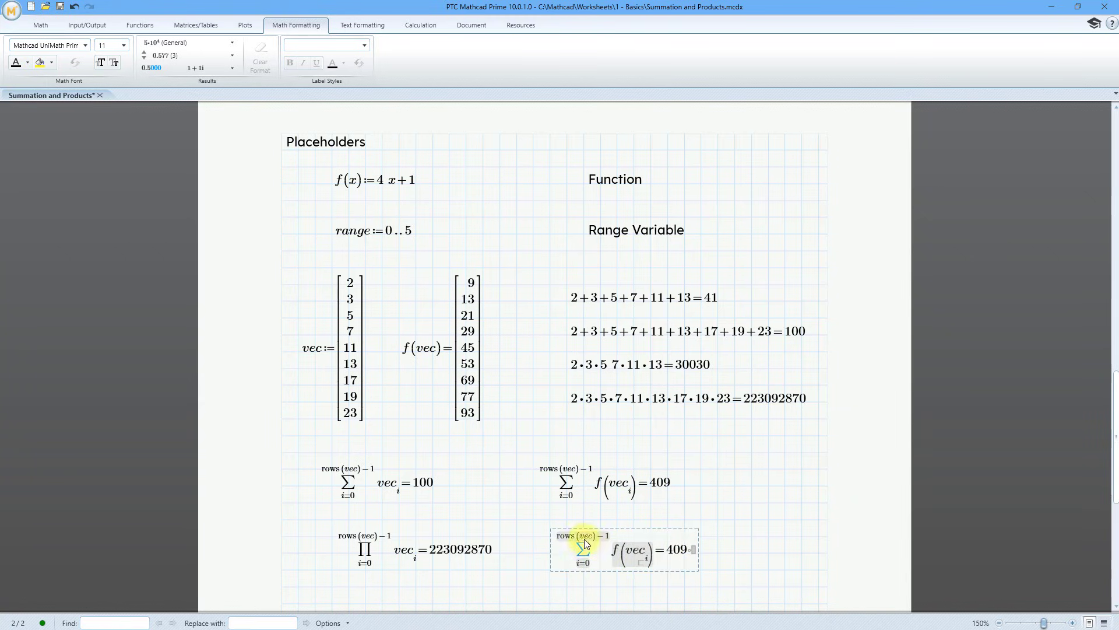
pyautogui.click(39, 28)
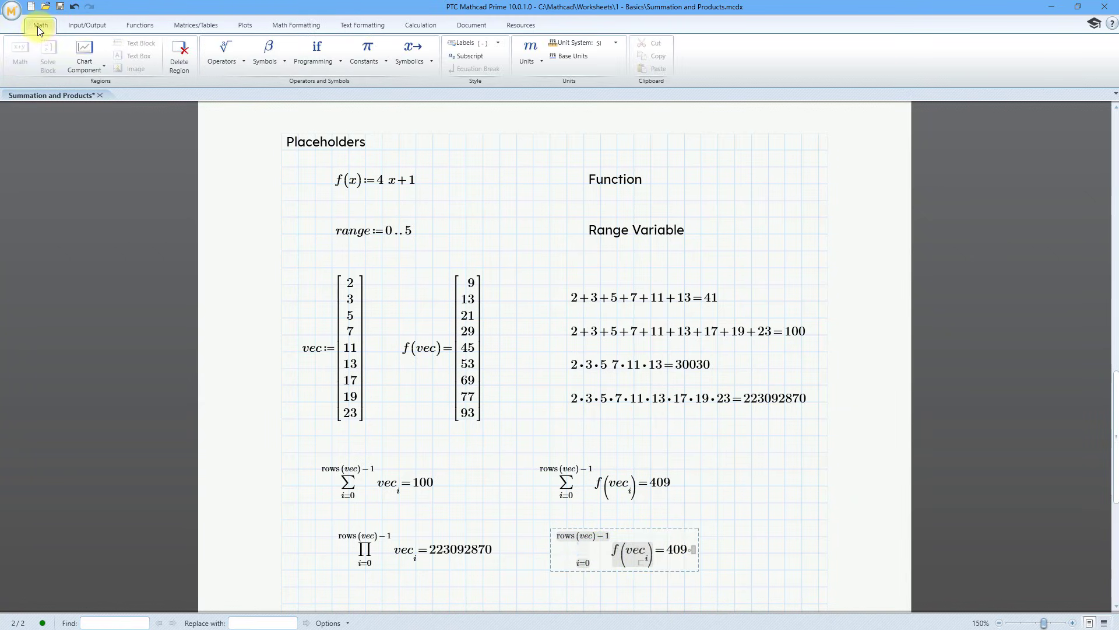
pyautogui.click(221, 58)
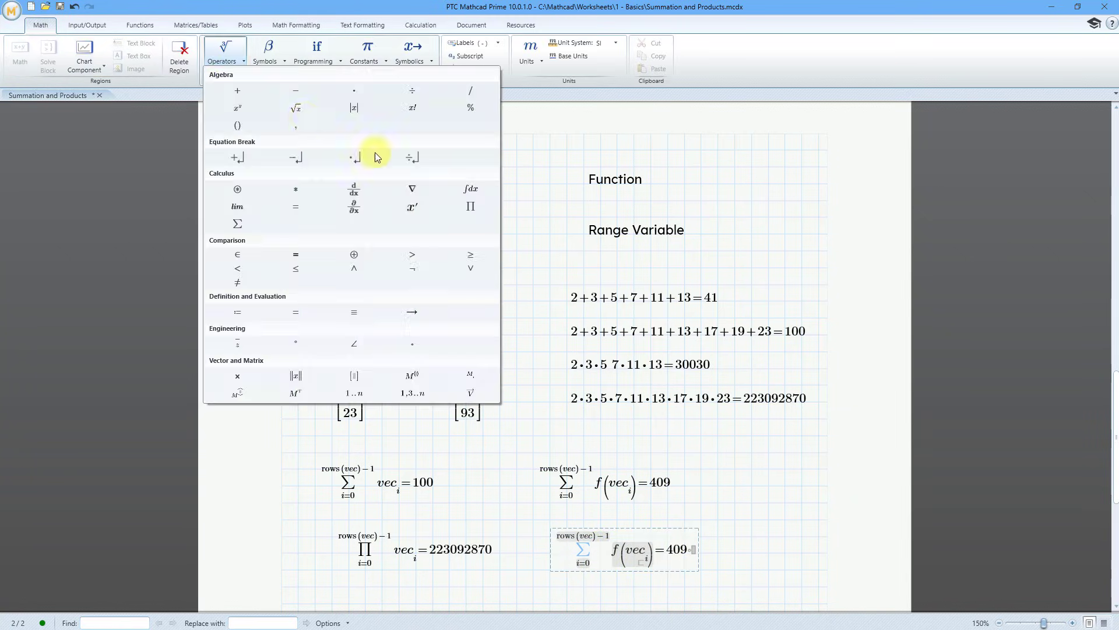
pyautogui.click(475, 211)
pyautogui.click(750, 521)
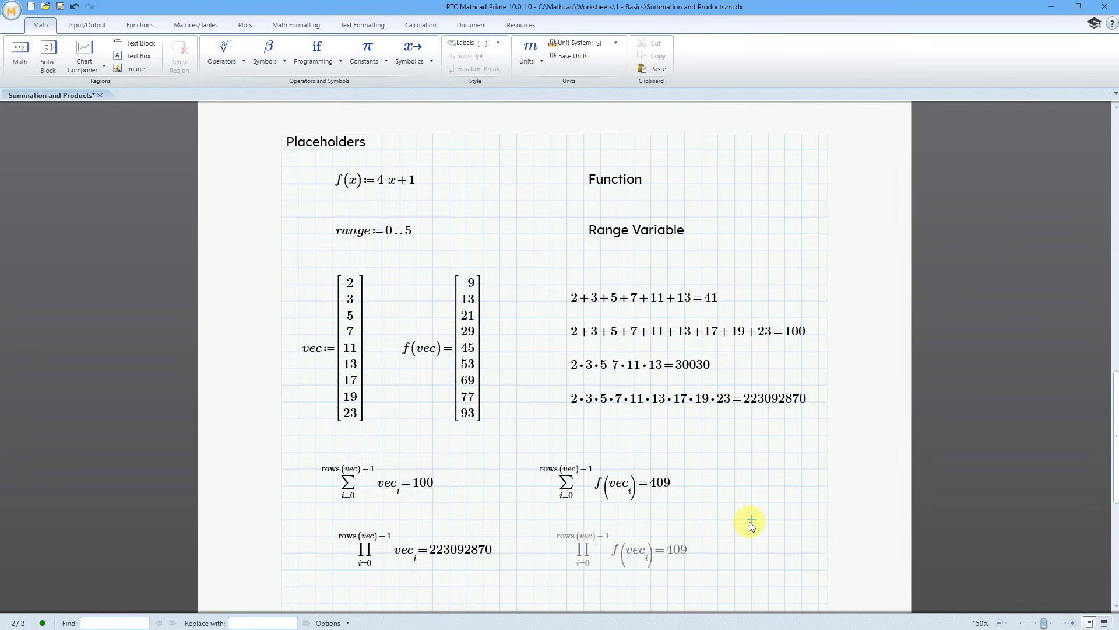
pyautogui.click(720, 550)
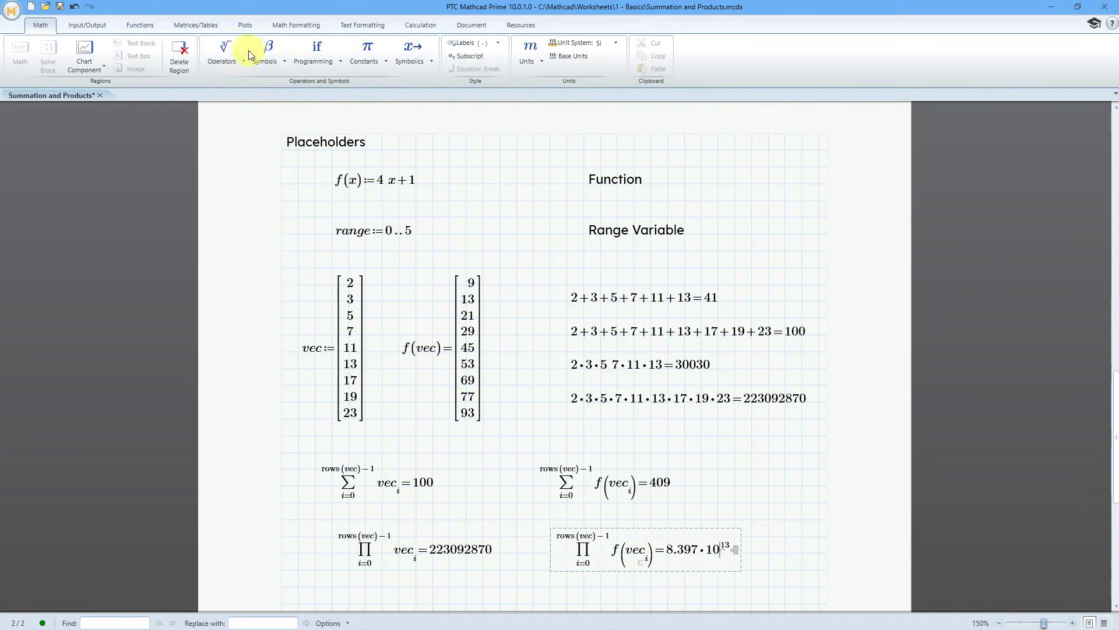
pyautogui.click(270, 24)
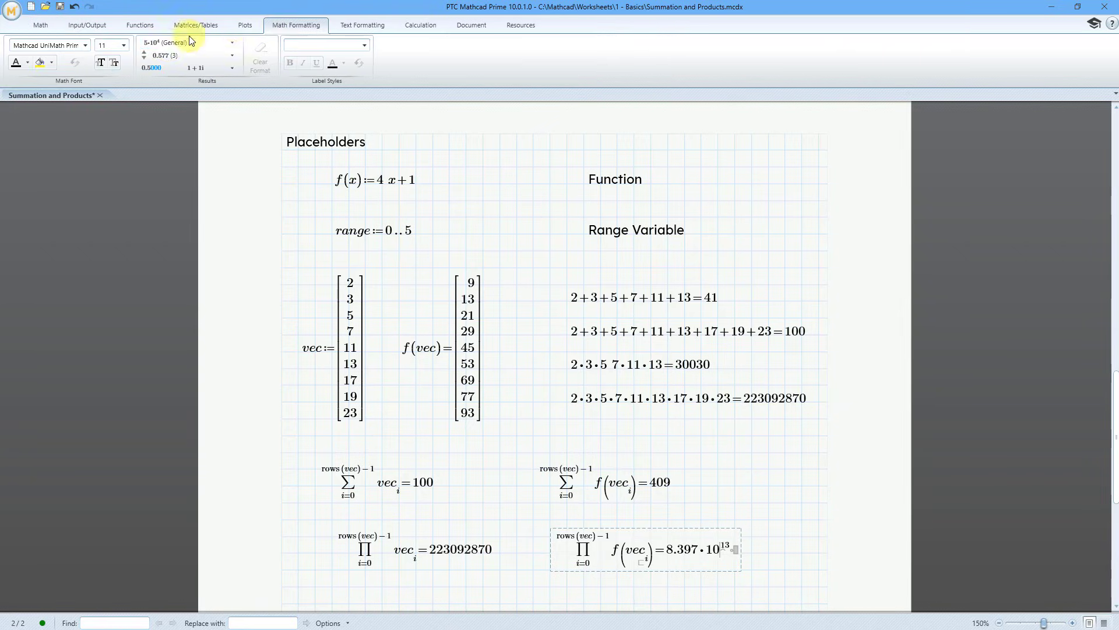
pyautogui.click(181, 43)
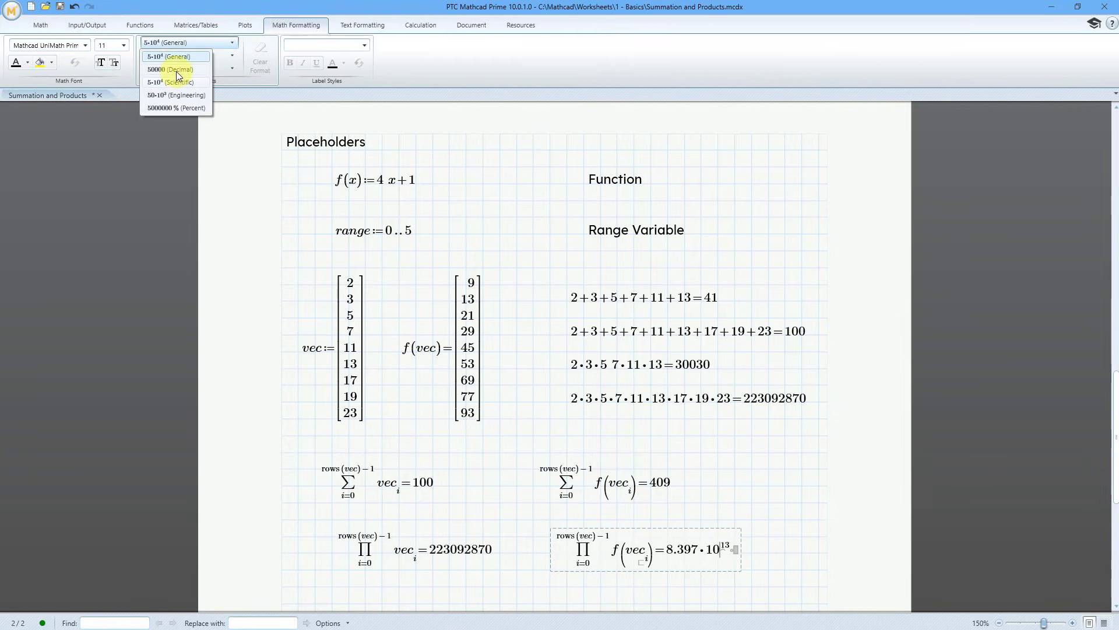
pyautogui.click(176, 69)
pyautogui.click(718, 461)
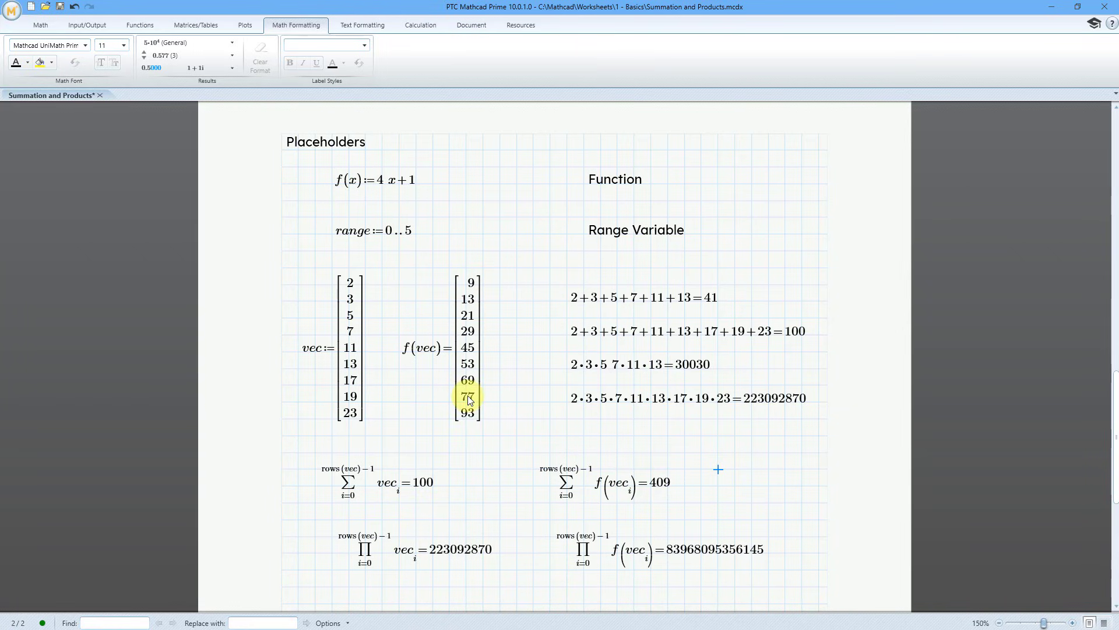
# Below the products, enter a product over range of vec_range and evaluate it.
pyautogui.scroll(-2, 467, 395)
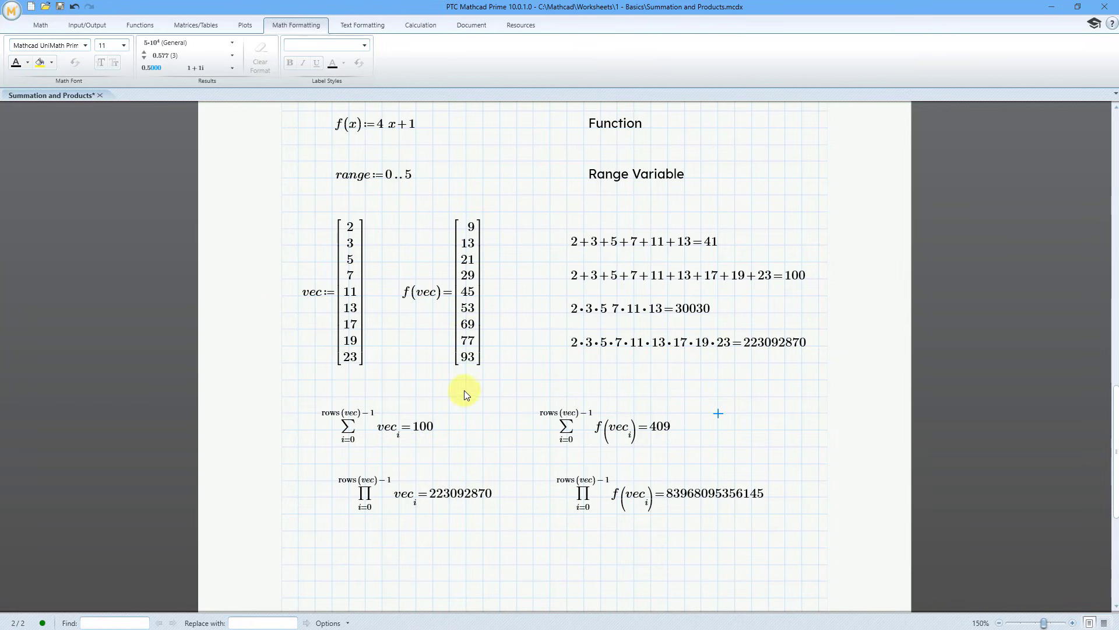
pyautogui.scroll(-2, 458, 379)
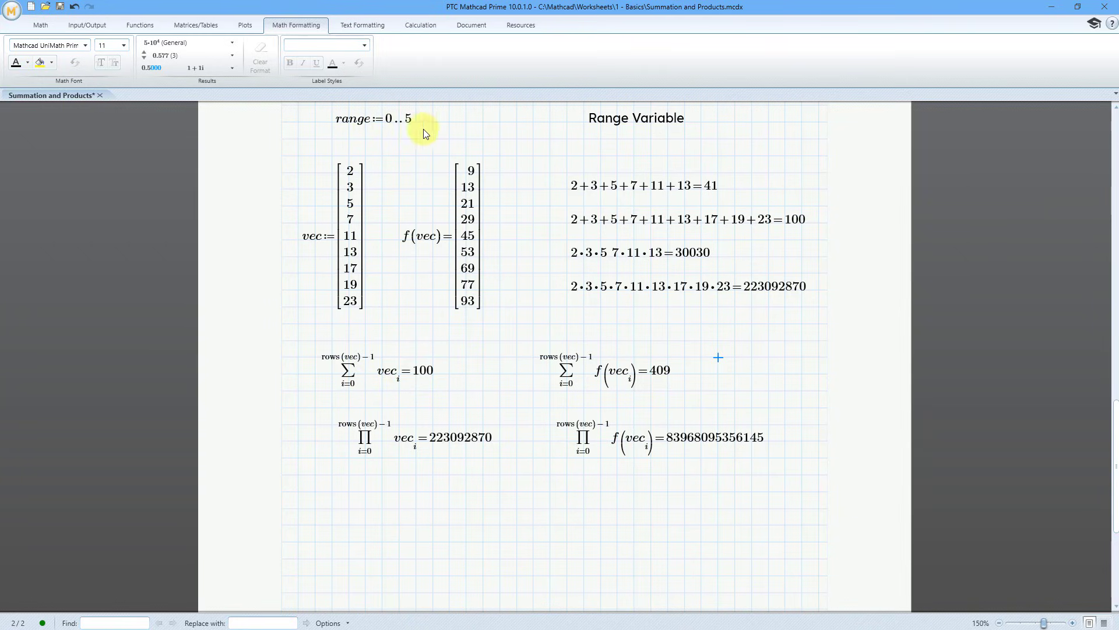
pyautogui.click(335, 509)
pyautogui.hotkey('ctrl', 'shift', '3')
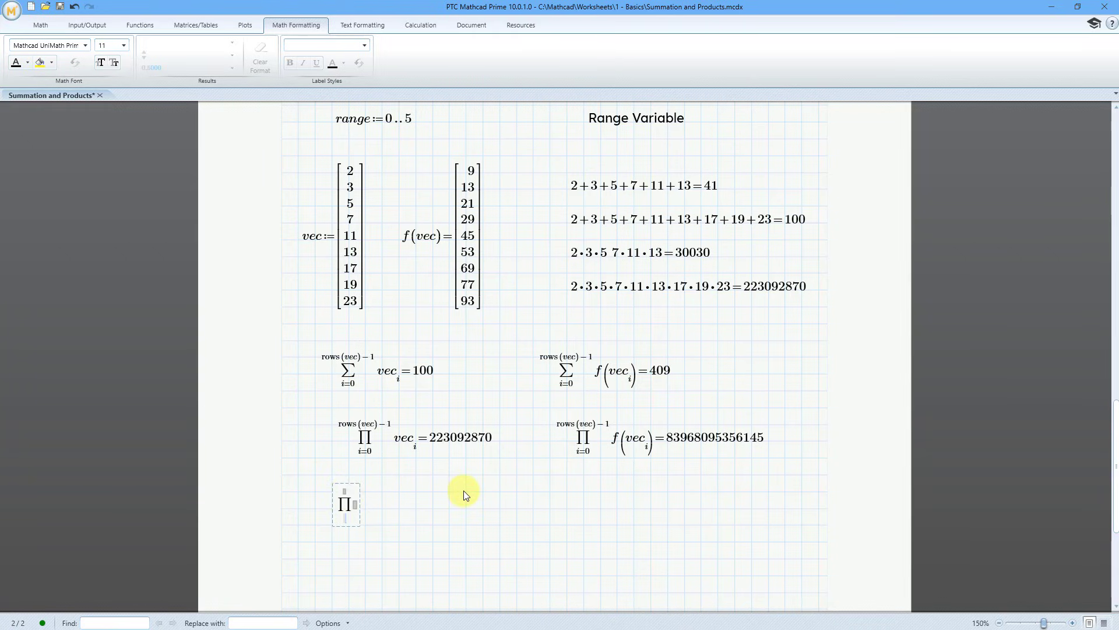
pyautogui.write('range')
pyautogui.press('Up')
pyautogui.press('Up')
pyautogui.press('Tab')
pyautogui.write('vec')
pyautogui.press('[')
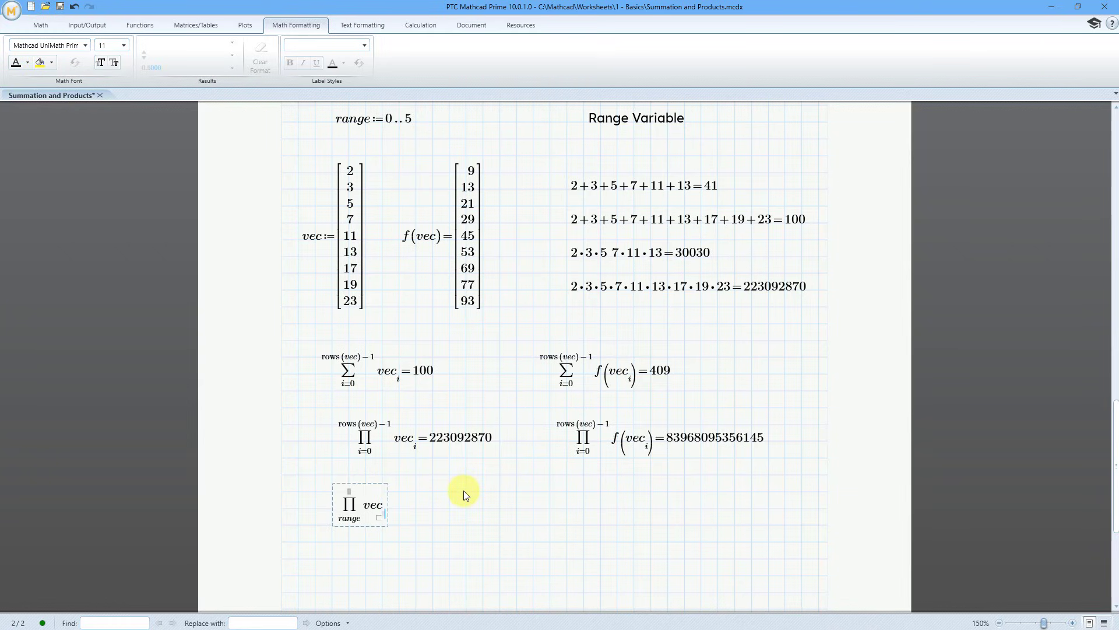
pyautogui.write('range =3.003·10^4')
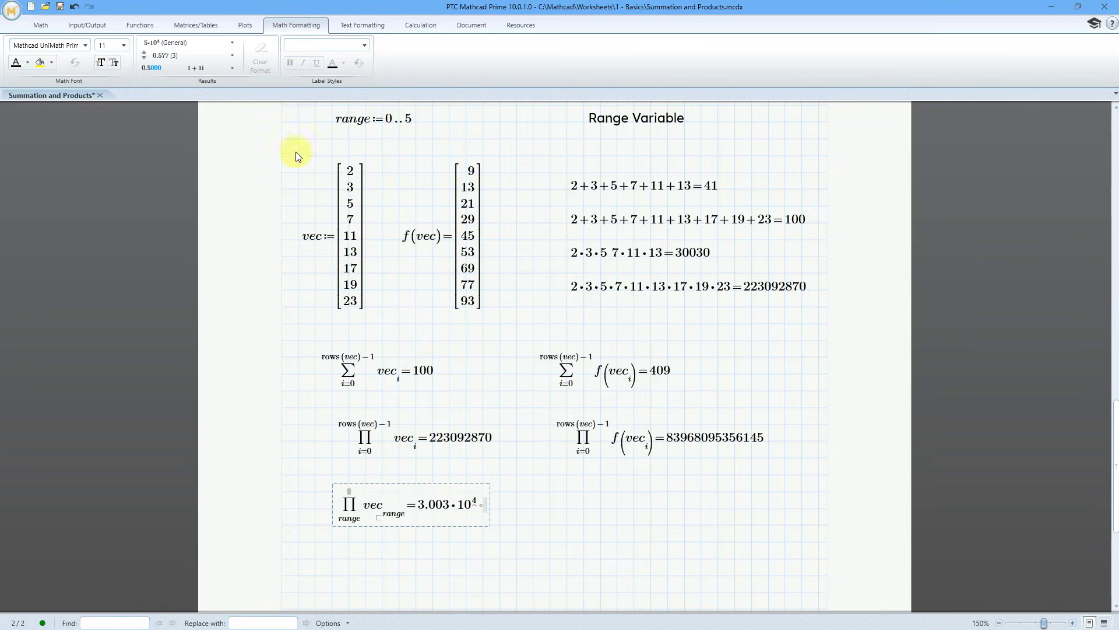
# Show the range product in Decimal as 30030 and select it for copying to the right.
pyautogui.click(207, 40)
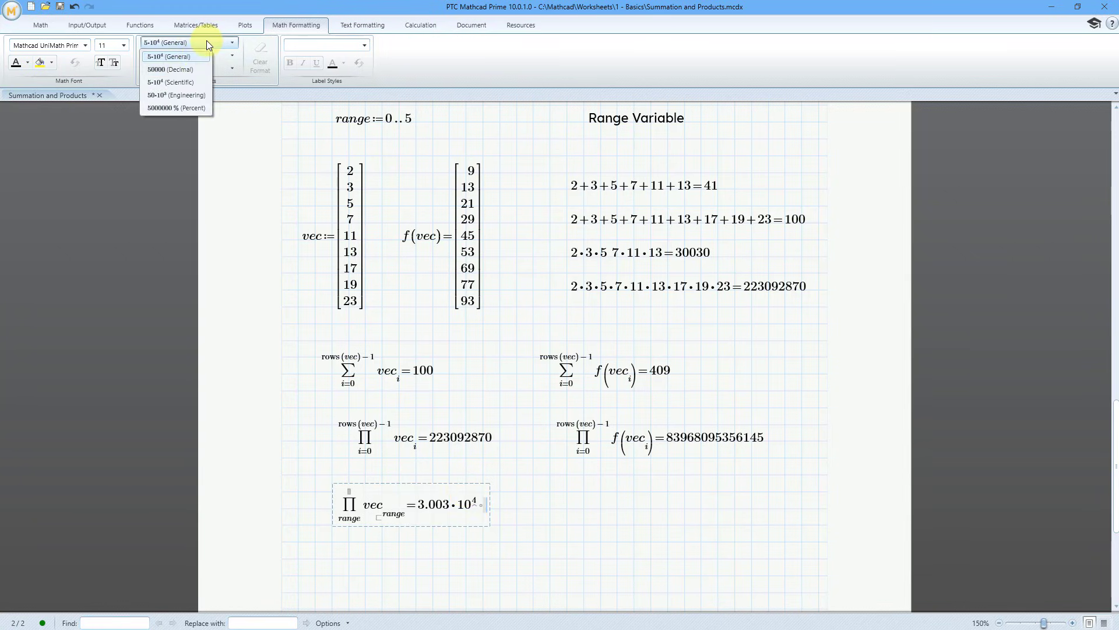
pyautogui.click(190, 69)
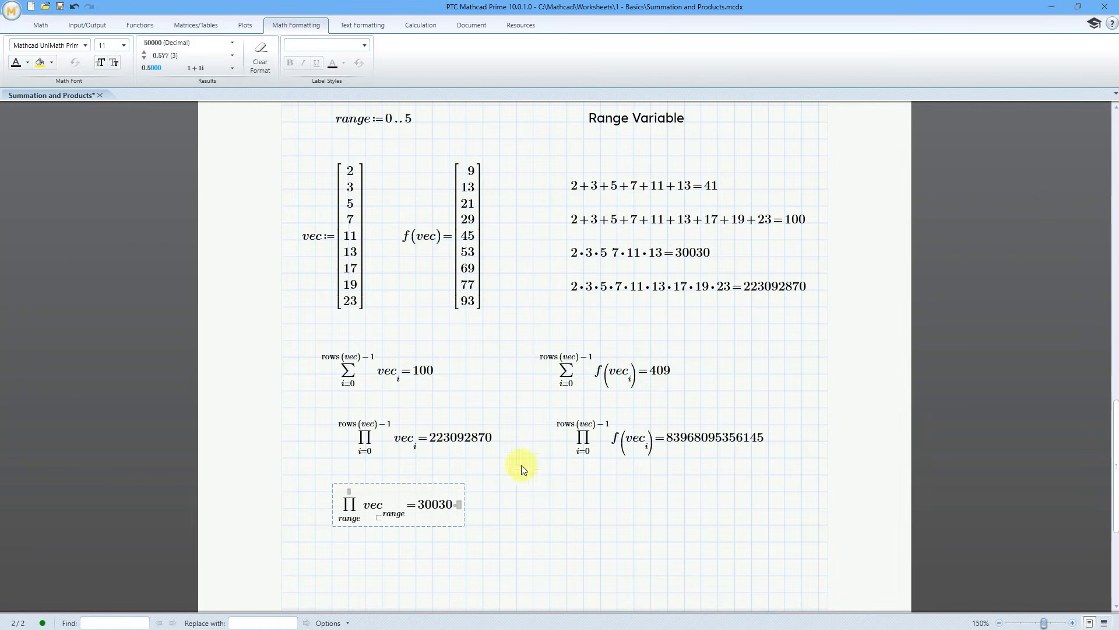
pyautogui.click(315, 475)
pyautogui.click(369, 524)
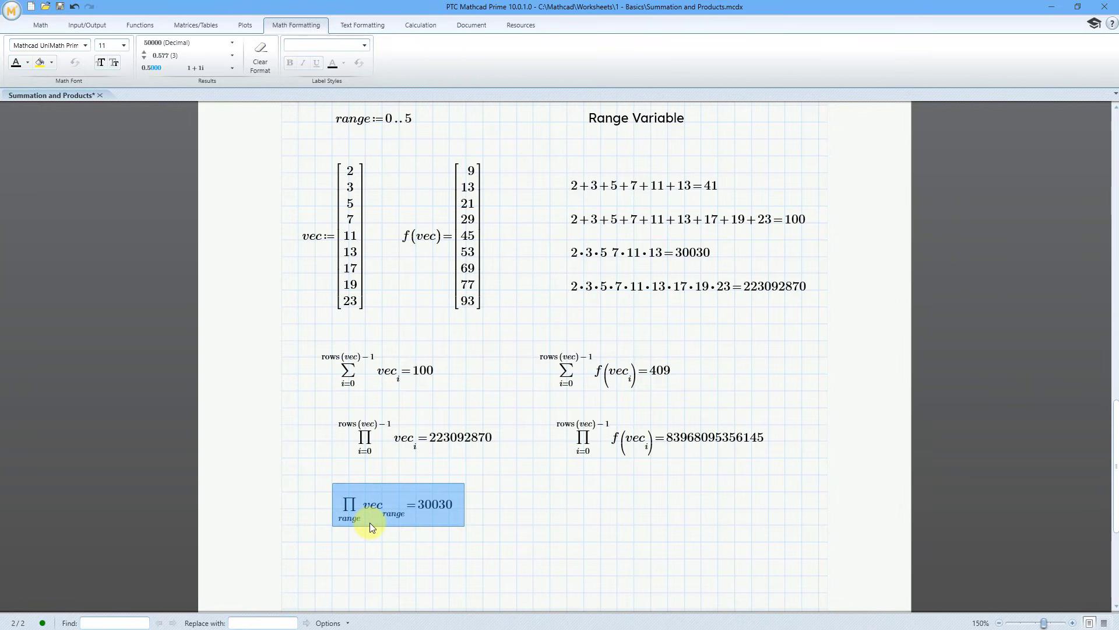
pyautogui.click(571, 505)
# Paste the range product to the right and change it to a sum, Σ(range) vec_range = 41.
pyautogui.hotkey('ctrl', 'v')
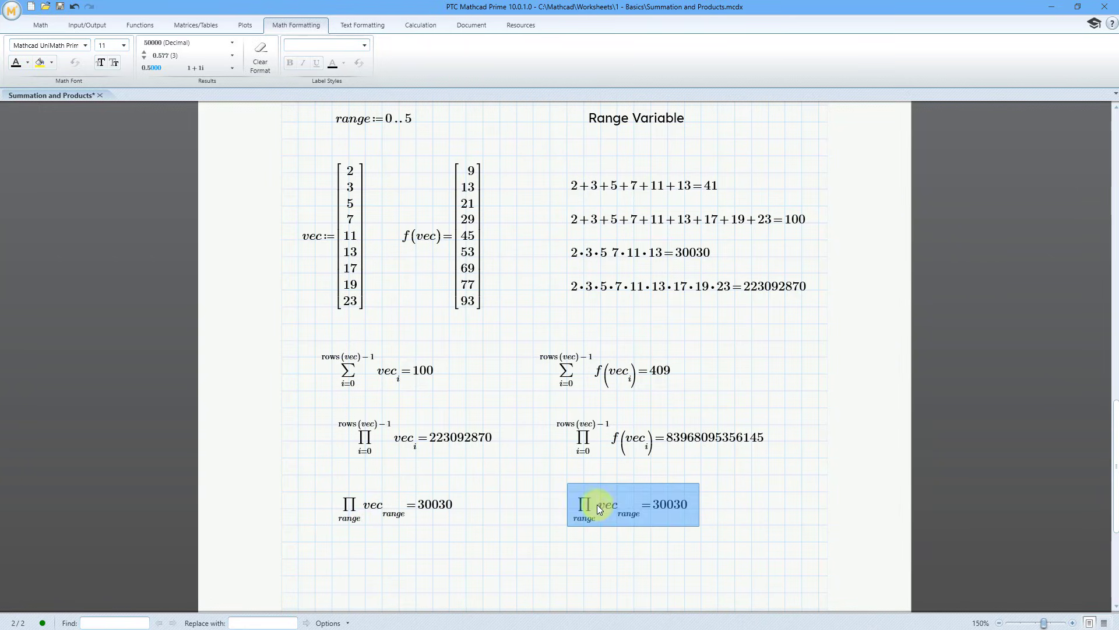
pyautogui.click(590, 506)
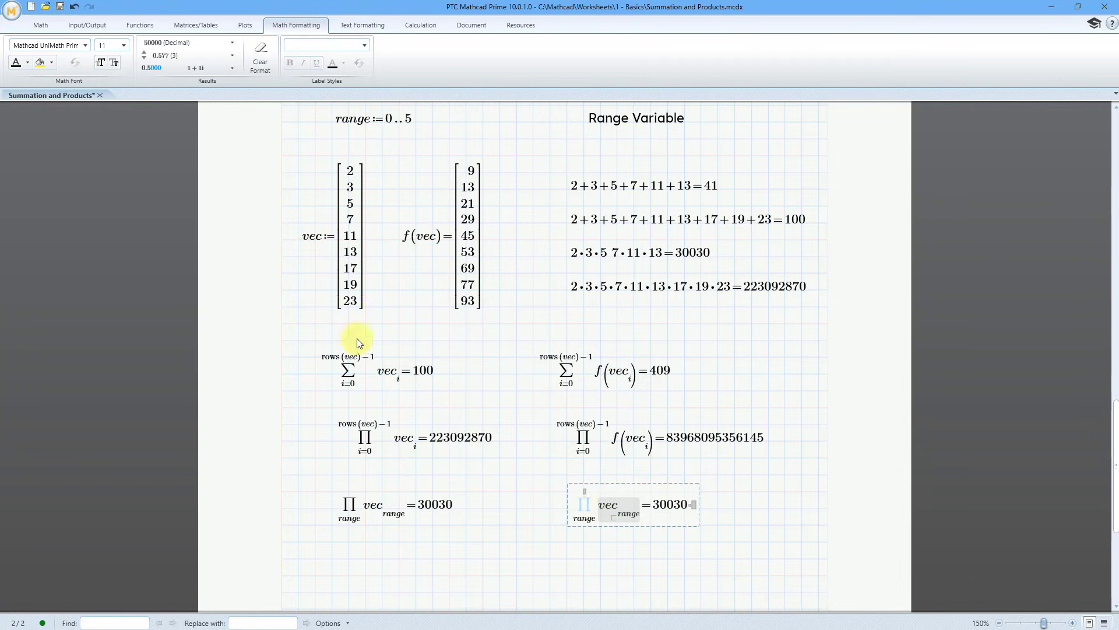
pyautogui.click(41, 24)
pyautogui.click(225, 62)
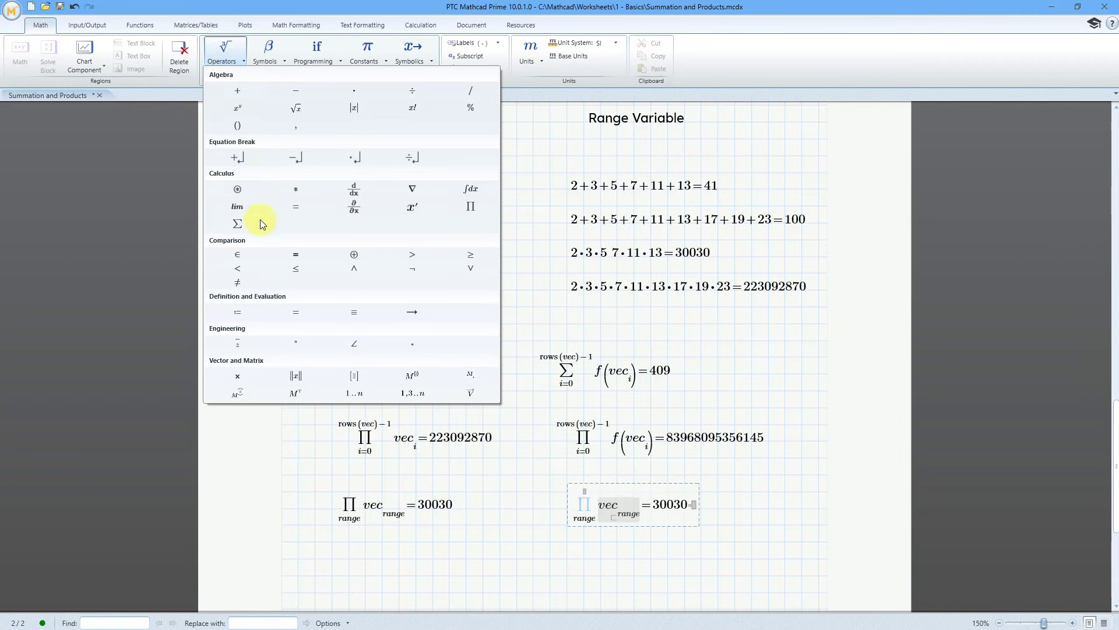
pyautogui.click(236, 225)
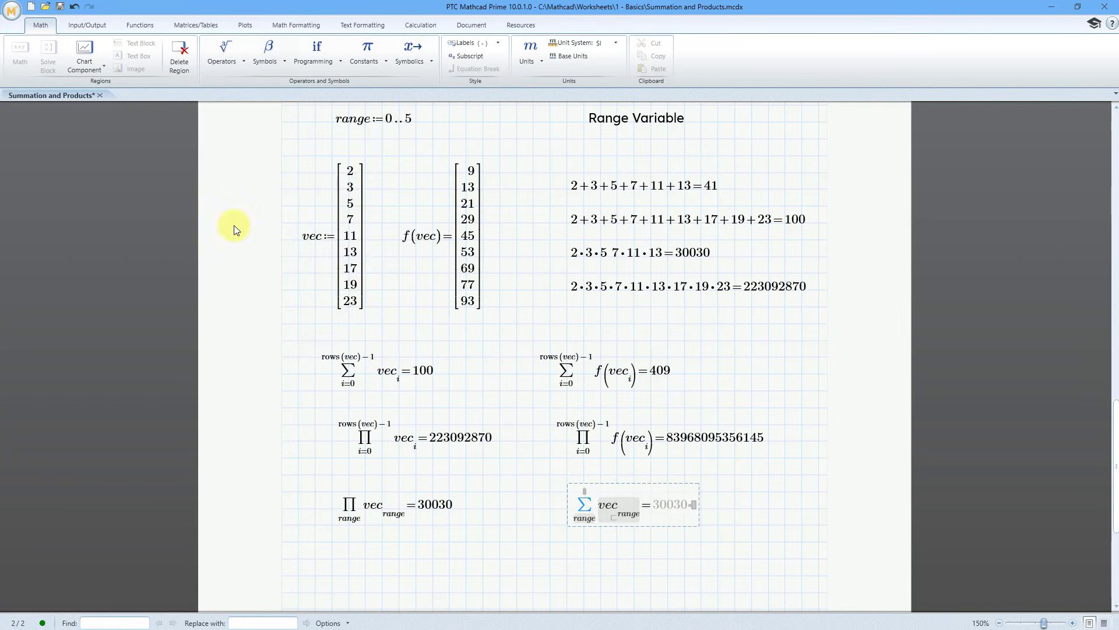
pyautogui.click(781, 513)
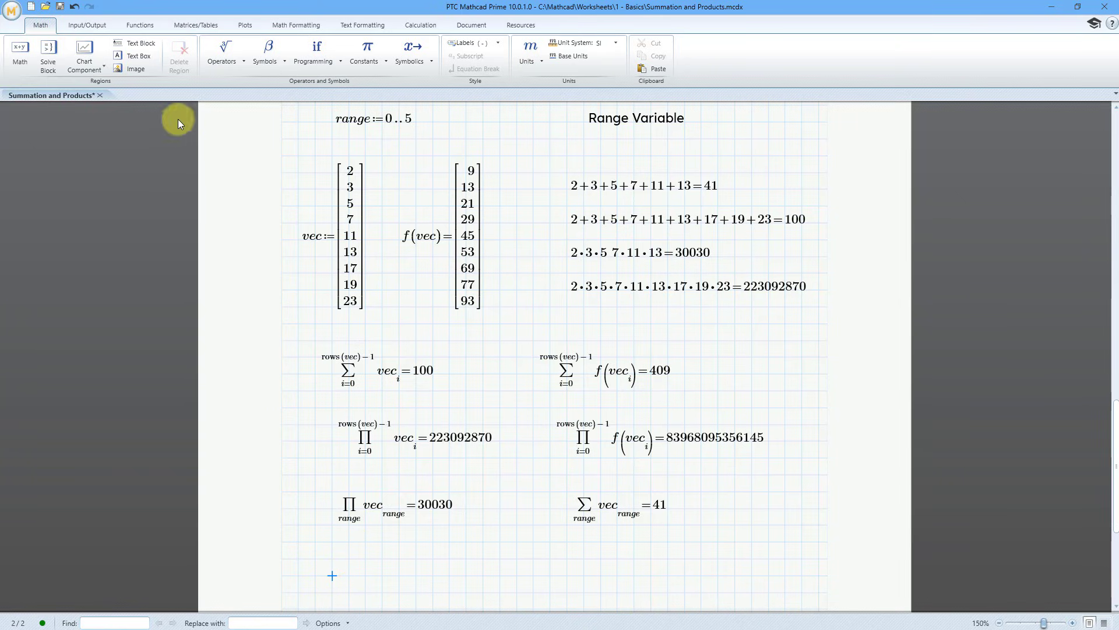
# Insert an index-free summation of vec, evaluating Σ vec = 100.
pyautogui.click(218, 62)
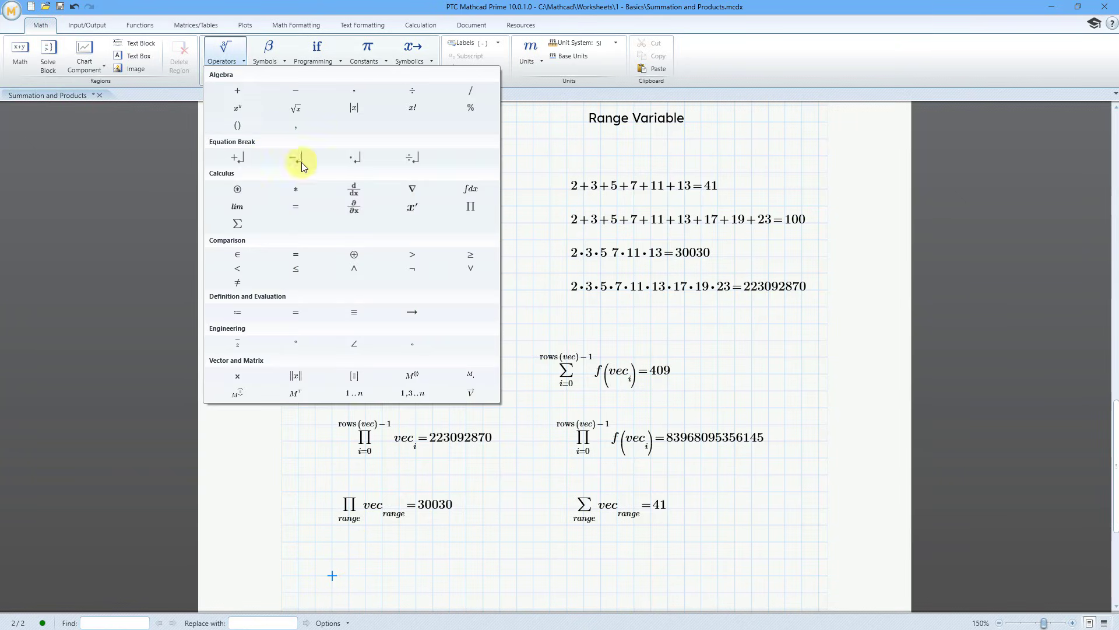
pyautogui.click(237, 224)
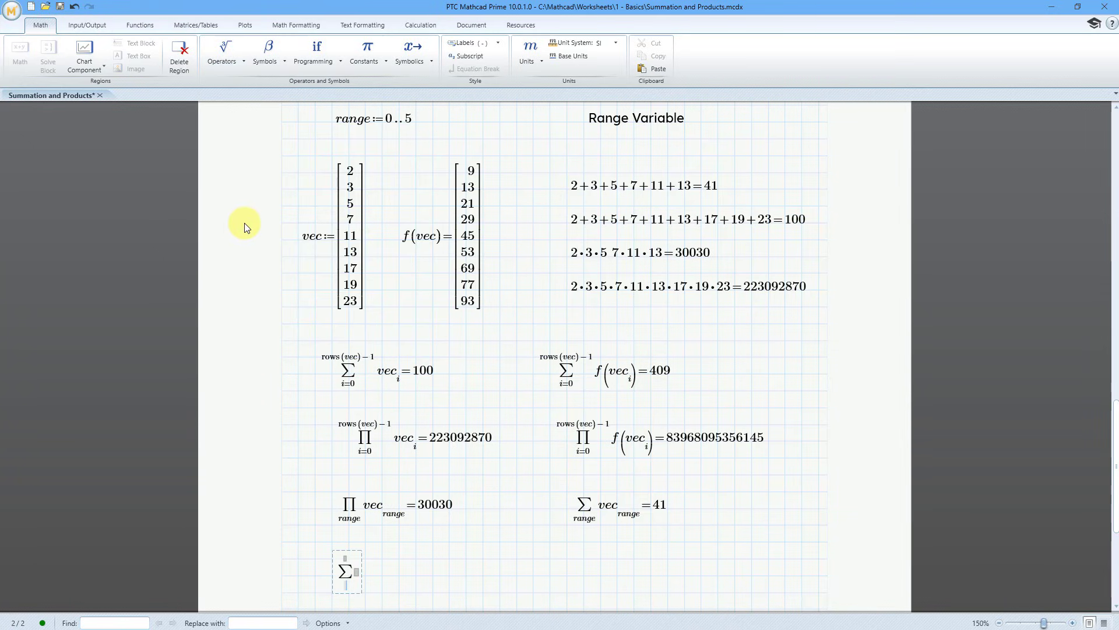
pyautogui.press('Tab')
pyautogui.press('Tab')
pyautogui.write('ve')
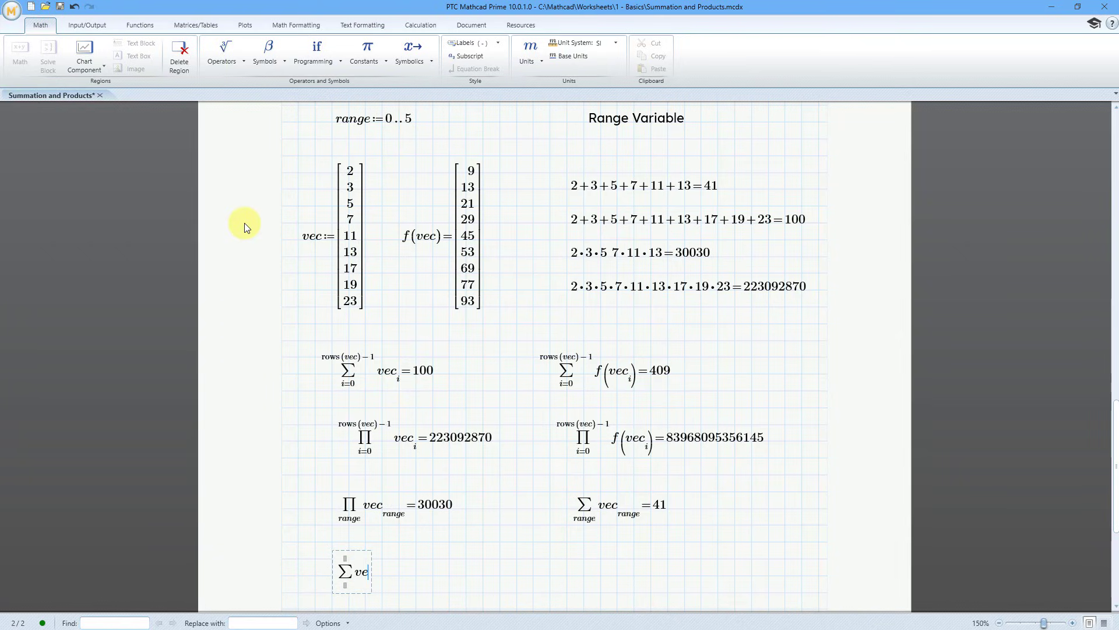
pyautogui.write('c=100')
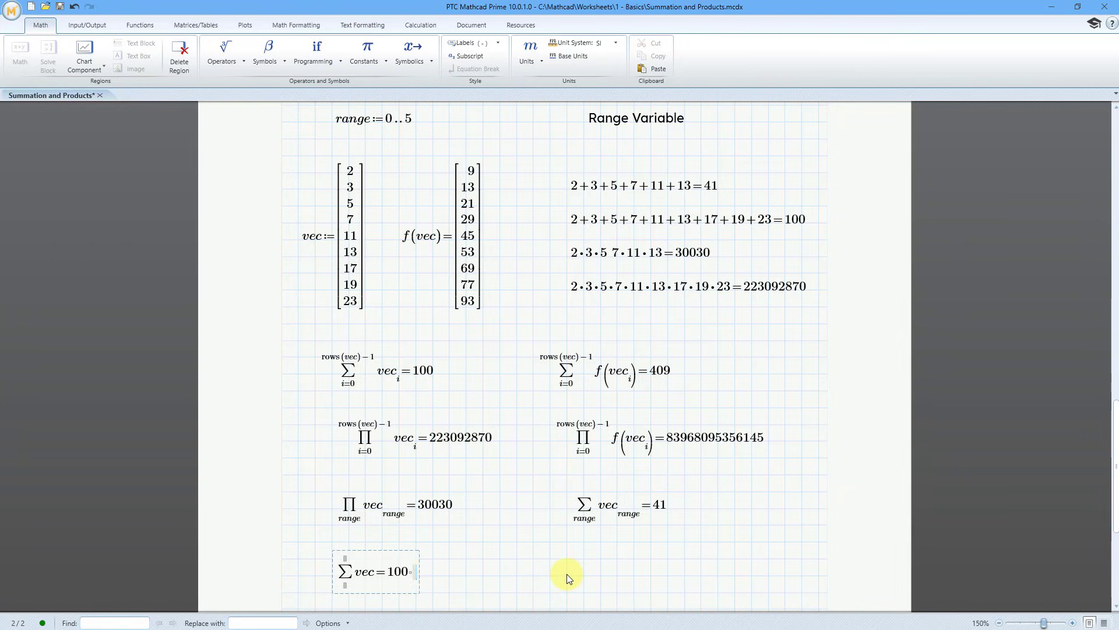
pyautogui.click(481, 576)
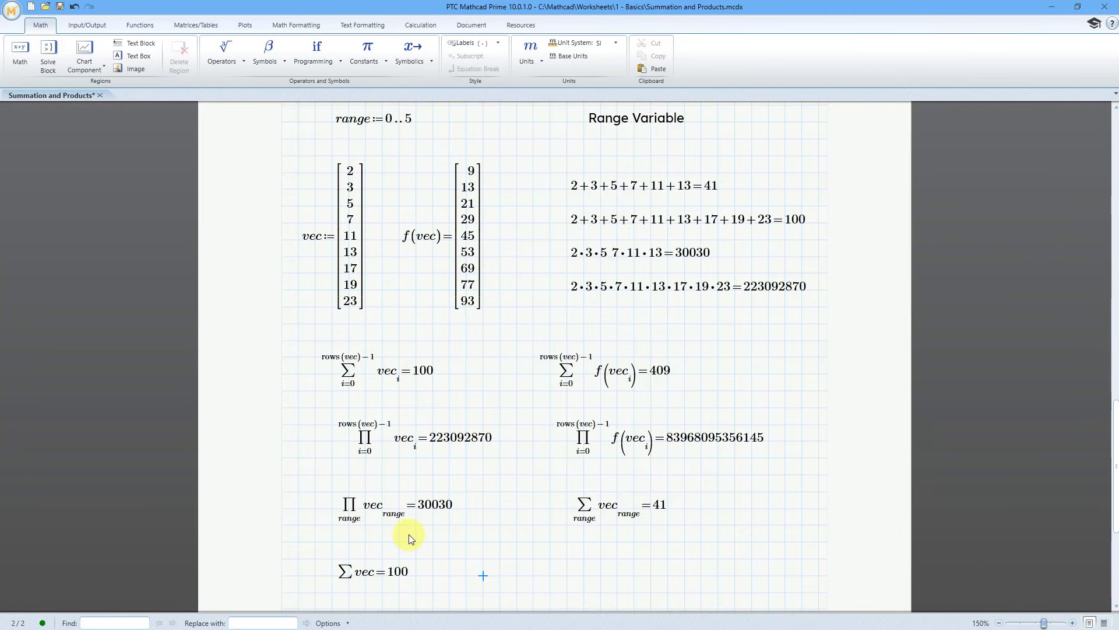
# Enter the index-free sum Σ f(vec), correcting the mistyped argument, so it evaluates to 409.
pyautogui.hotkey('ctrl', 'shift', '4')
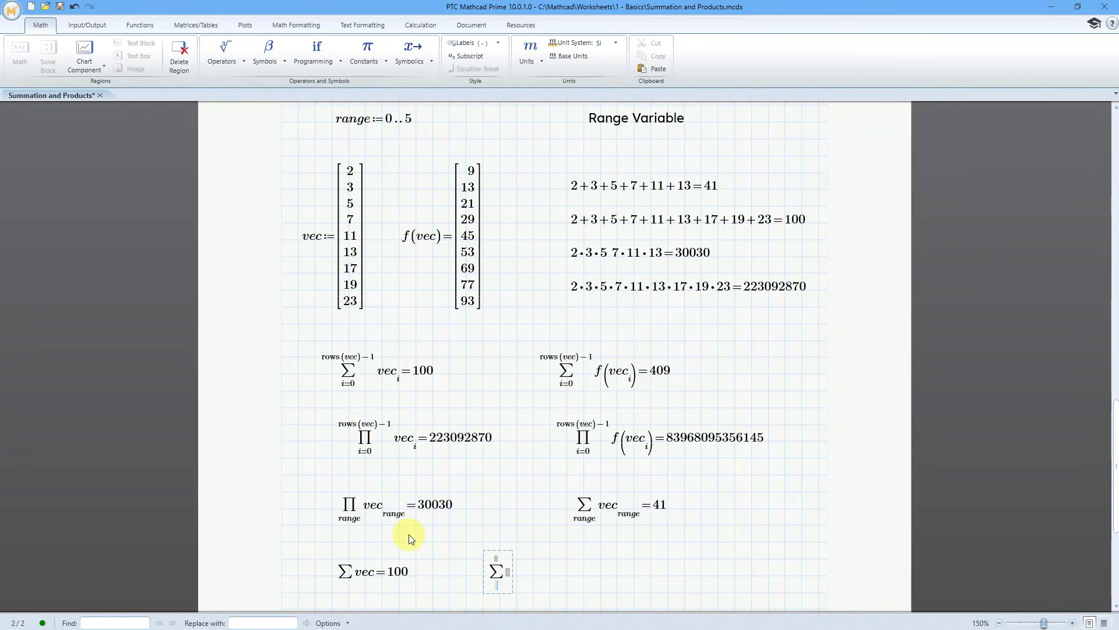
pyautogui.press('Tab')
pyautogui.press('Tab')
pyautogui.write('f(vs)=?·e')
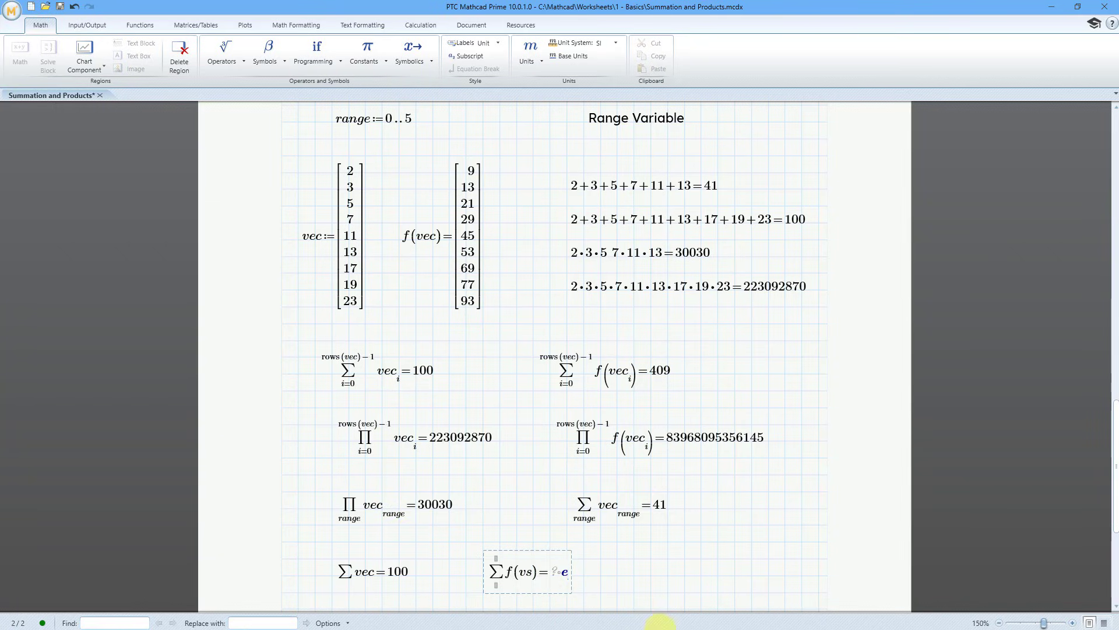
pyautogui.click(529, 575)
pyautogui.press('BackSpace')
pyautogui.write('ec')
pyautogui.click(634, 558)
pyautogui.click(569, 574)
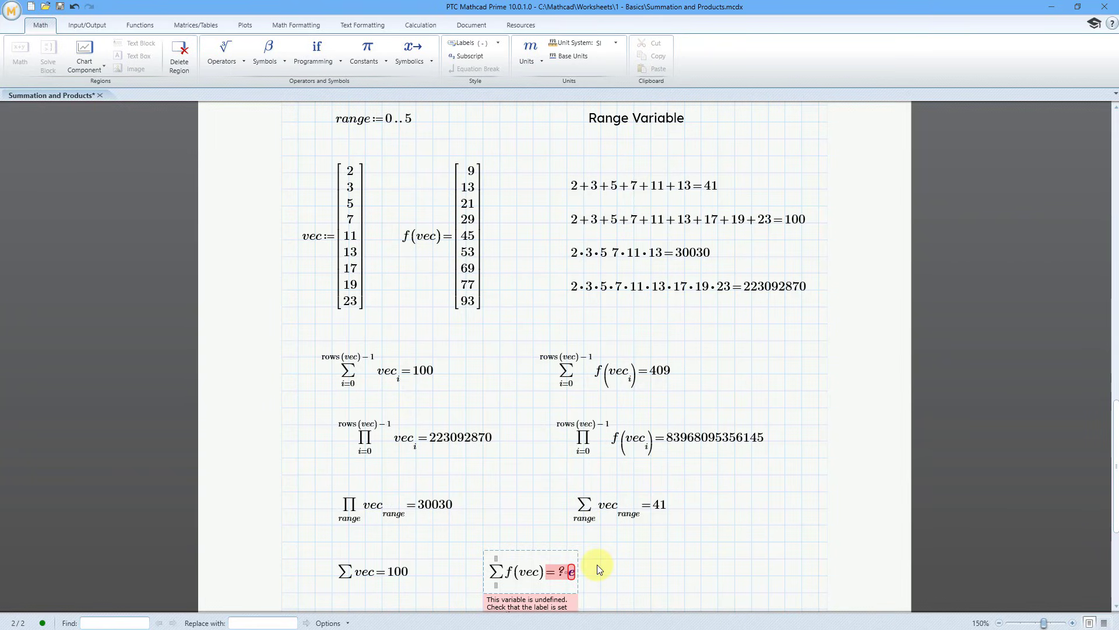
pyautogui.press('BackSpace')
pyautogui.press('BackSpace')
pyautogui.write('=')
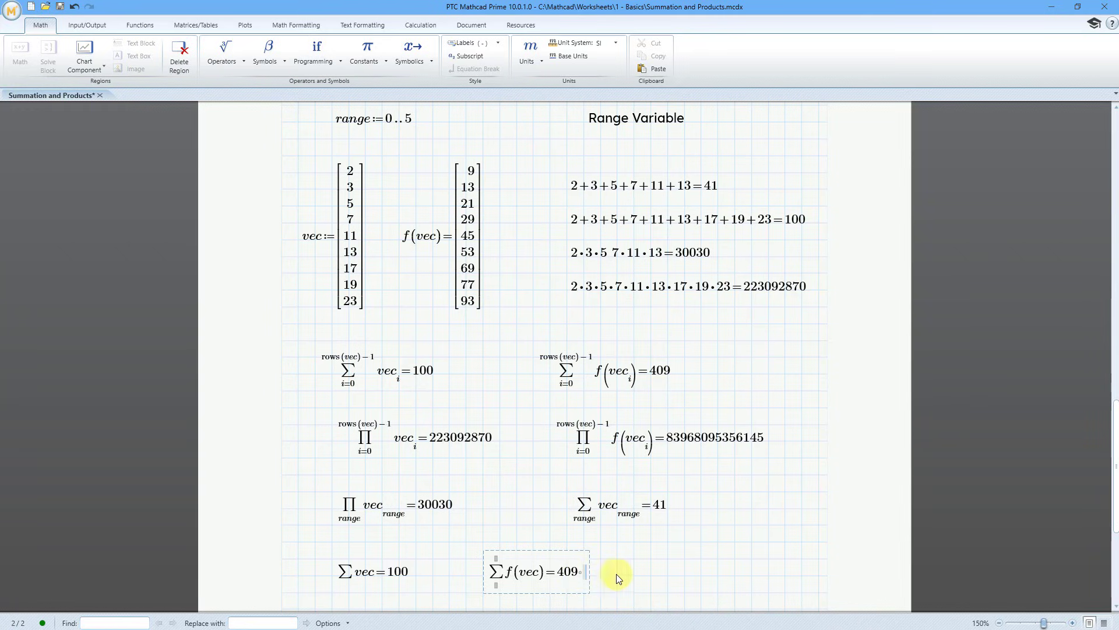
pyautogui.click(634, 576)
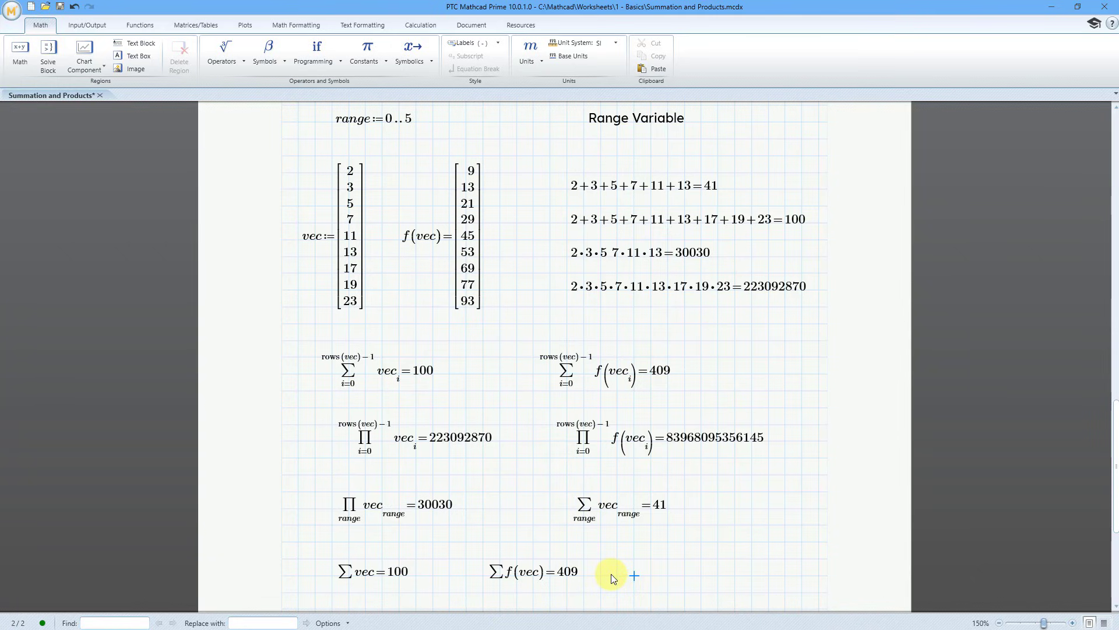
# Insert an index-free product Π vec and show its result in Decimal as 223092870.
pyautogui.hotkey('ctrl', 'shift', '3')
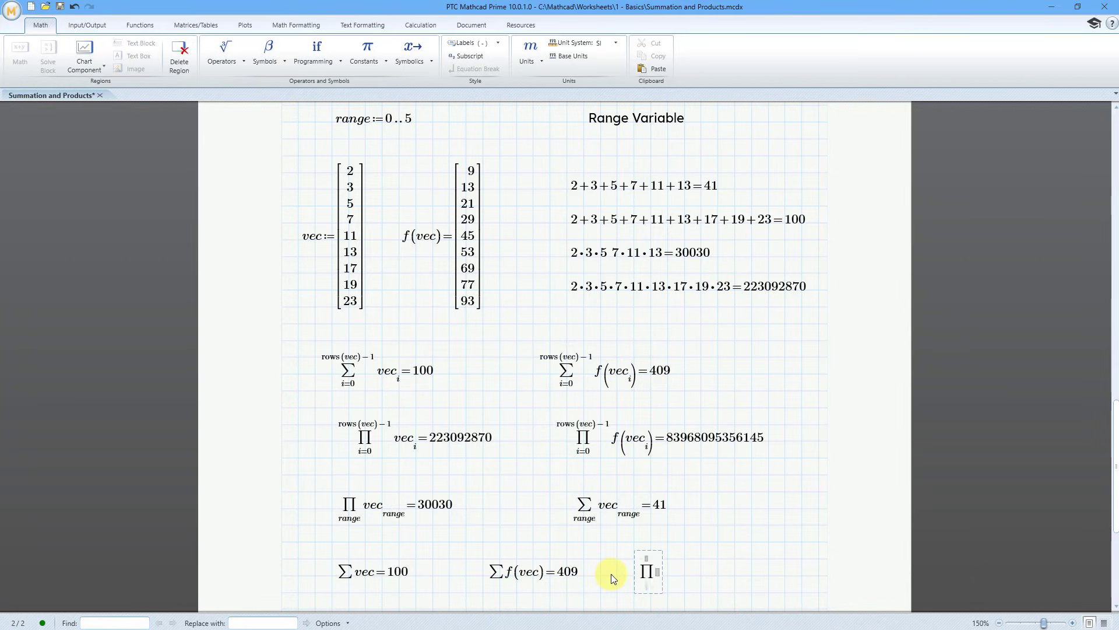
pyautogui.press('Tab')
pyautogui.write('vec=')
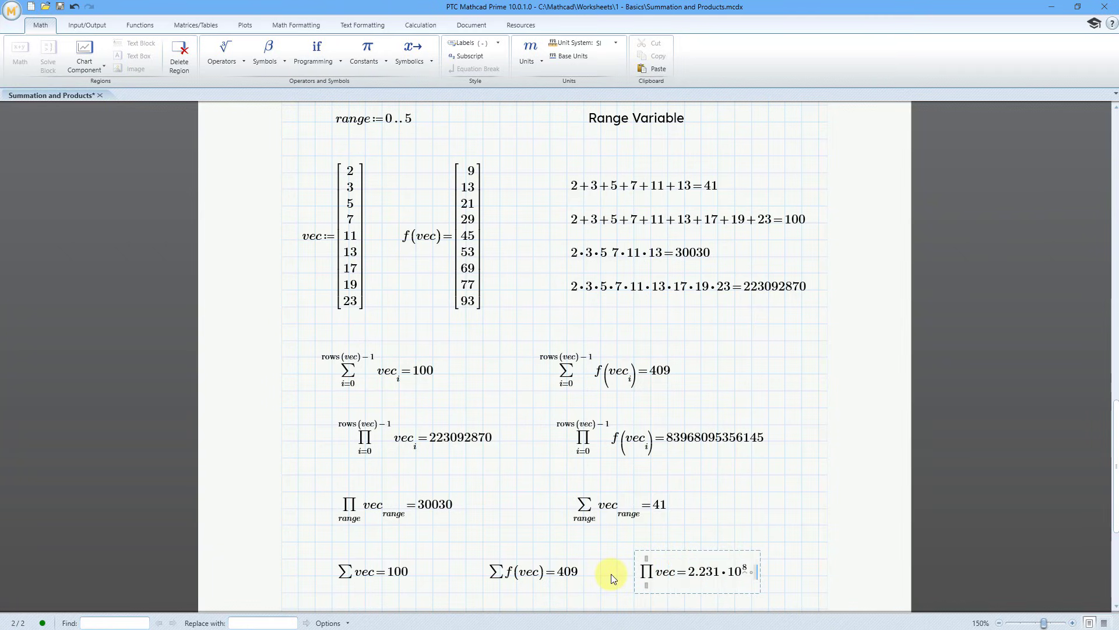
pyautogui.click(307, 23)
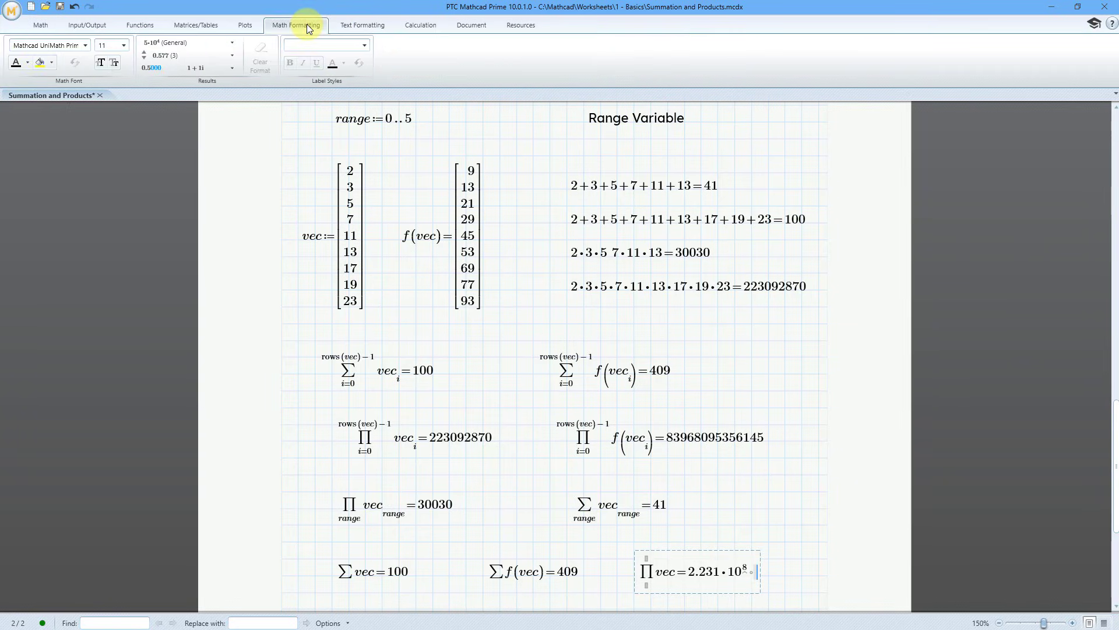
pyautogui.click(226, 43)
pyautogui.click(195, 68)
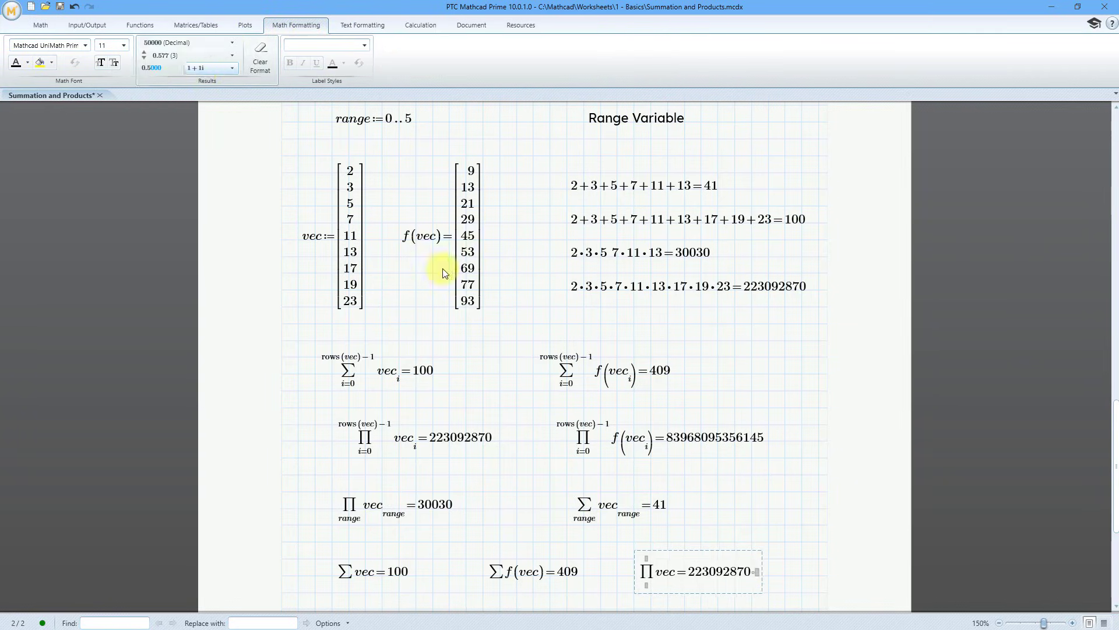
# Shift the bottom-row sum and product expressions to the left.
pyautogui.click(315, 542)
pyautogui.moveTo(655, 582); pyautogui.dragTo(655, 583)
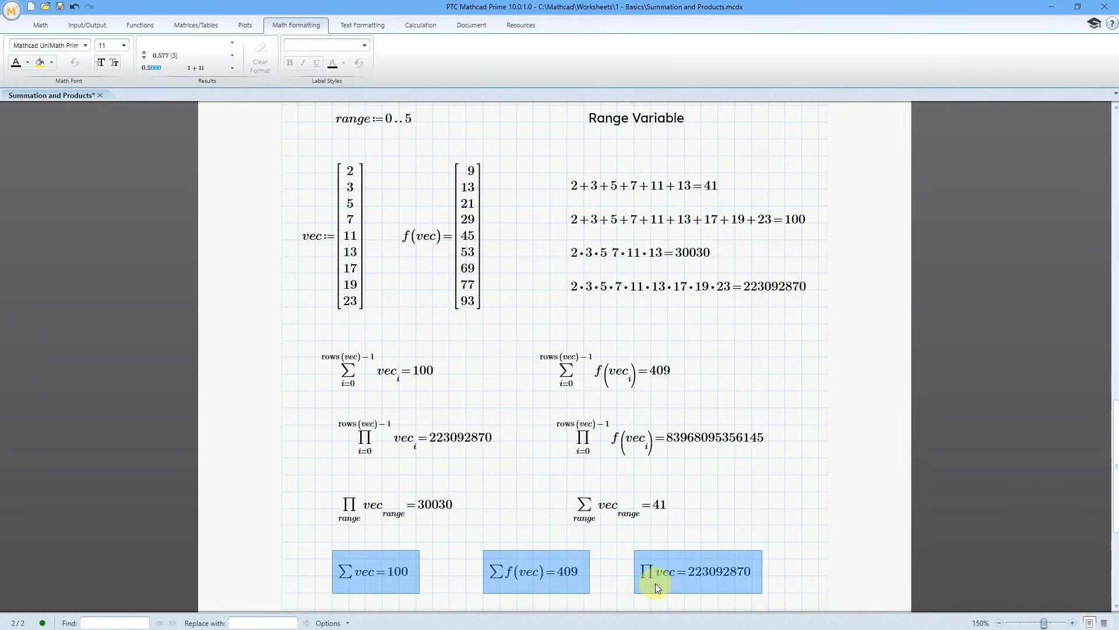
pyautogui.press('Left')
pyautogui.press('Left')
pyautogui.press('Left')
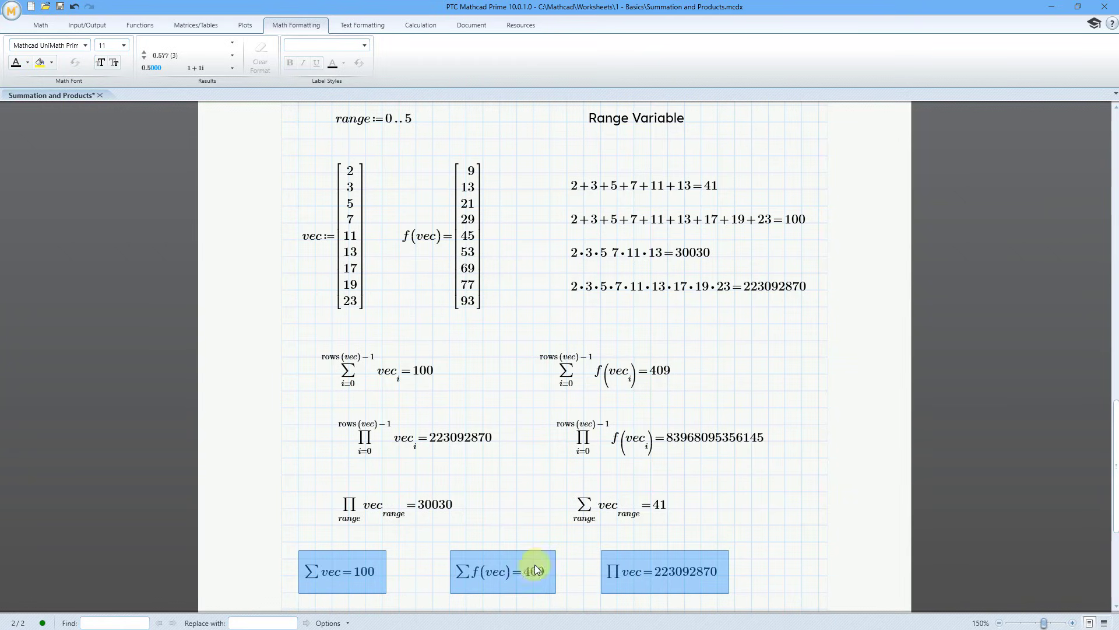
pyautogui.moveTo(446, 543); pyautogui.dragTo(622, 582)
pyautogui.press('Left')
pyautogui.press('Left')
pyautogui.press('Left')
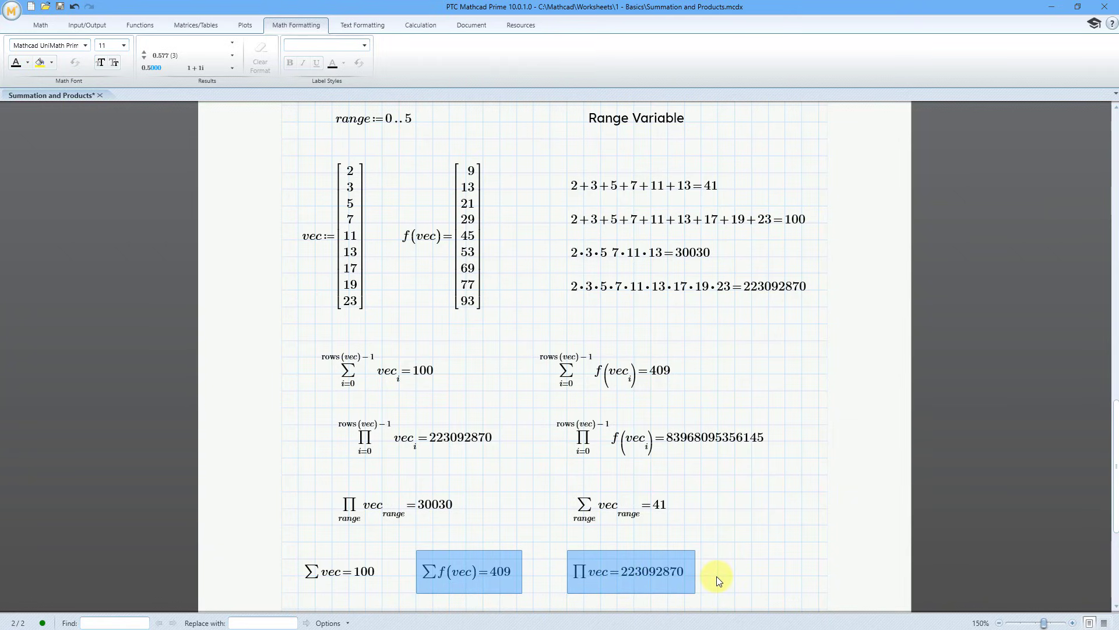
pyautogui.click(570, 546)
pyautogui.scroll(-2, 774, 482)
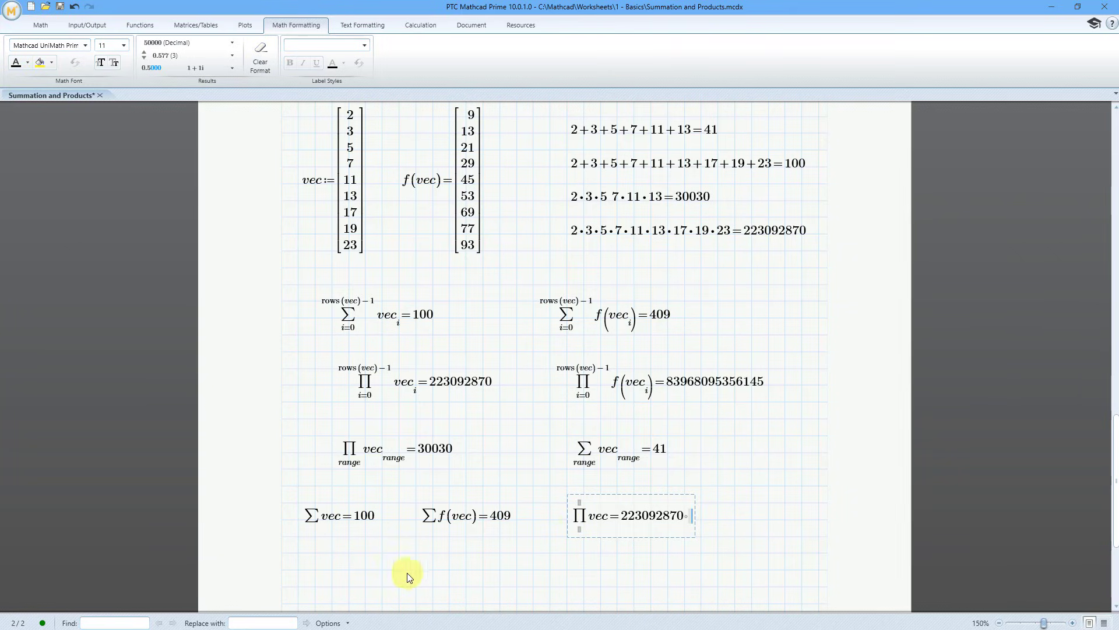
pyautogui.click(381, 570)
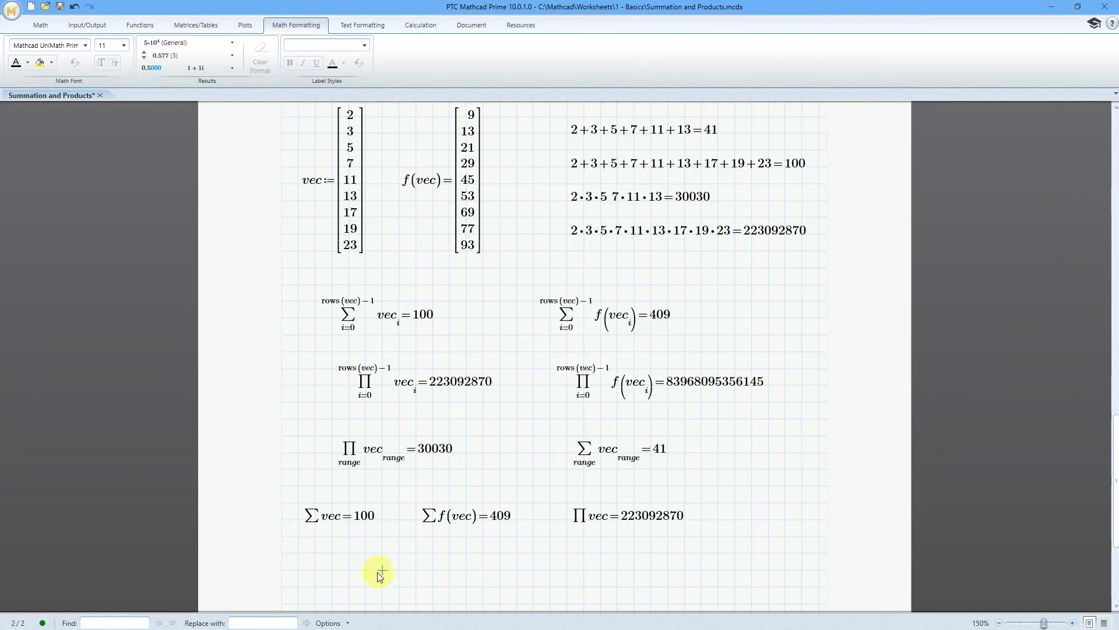
pyautogui.hotkey('ctrl', 'shift', '3')
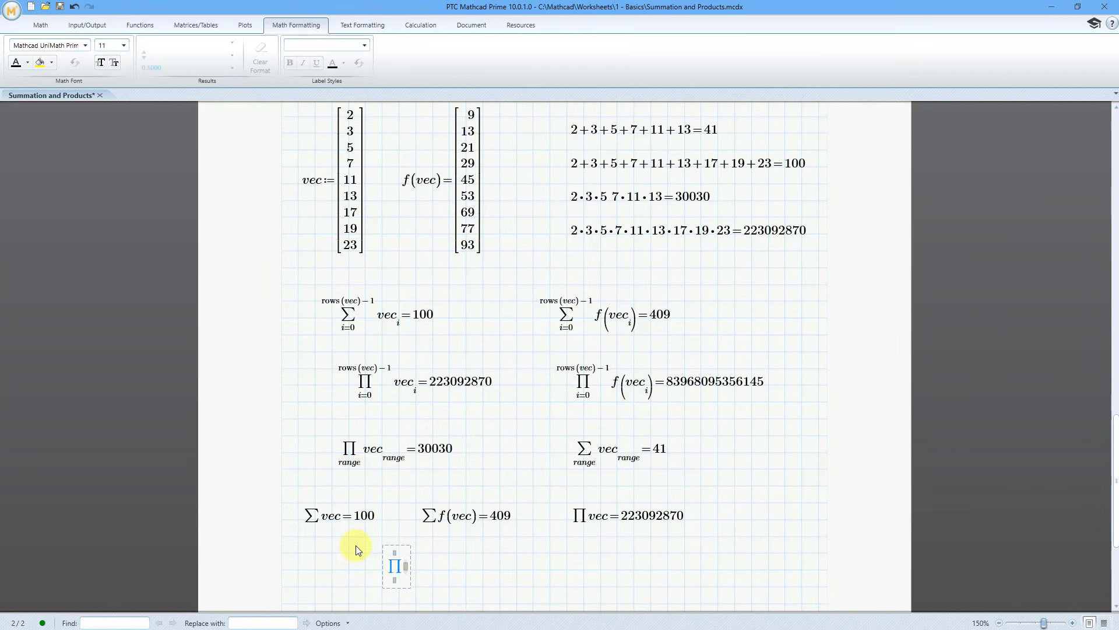
pyautogui.press('Tab')
pyautogui.write('f(vec)=8.397·10^13')
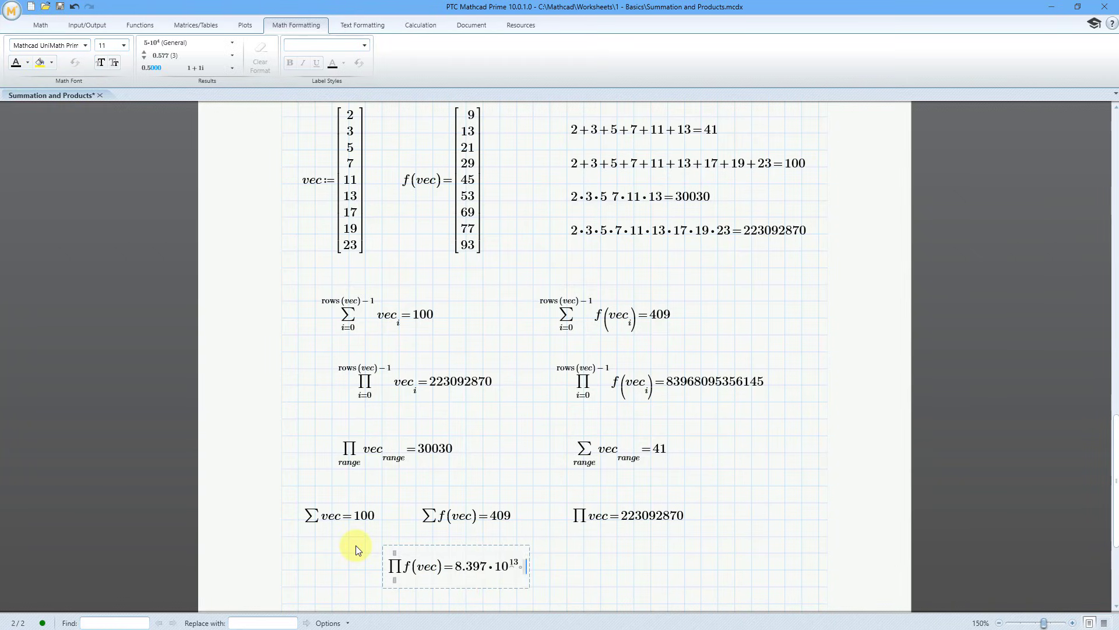
pyautogui.click(178, 44)
pyautogui.click(179, 68)
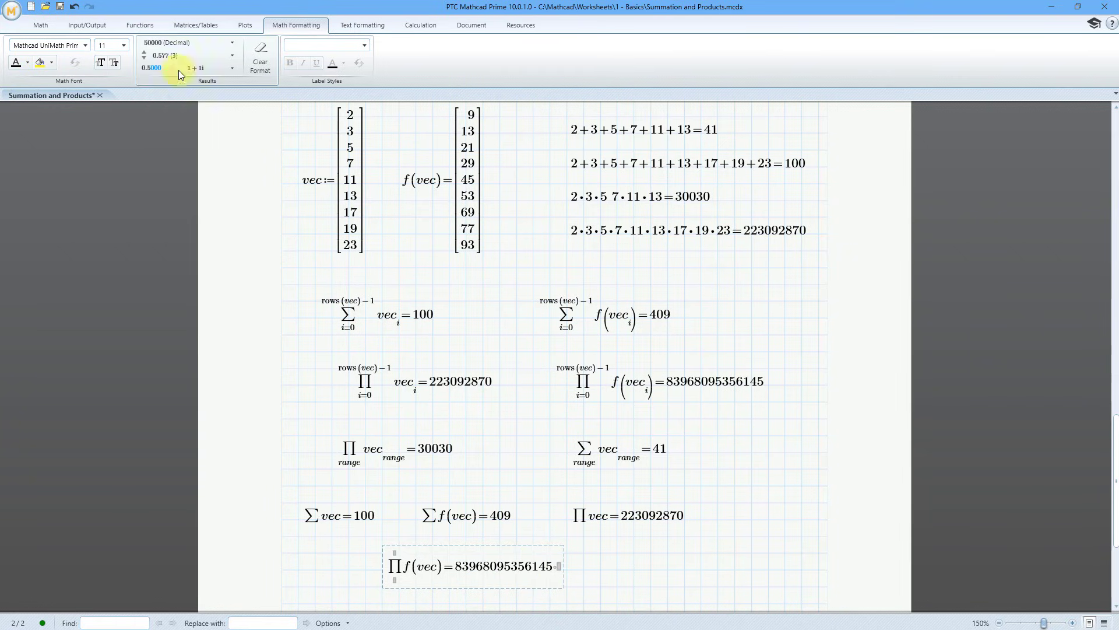
pyautogui.click(685, 553)
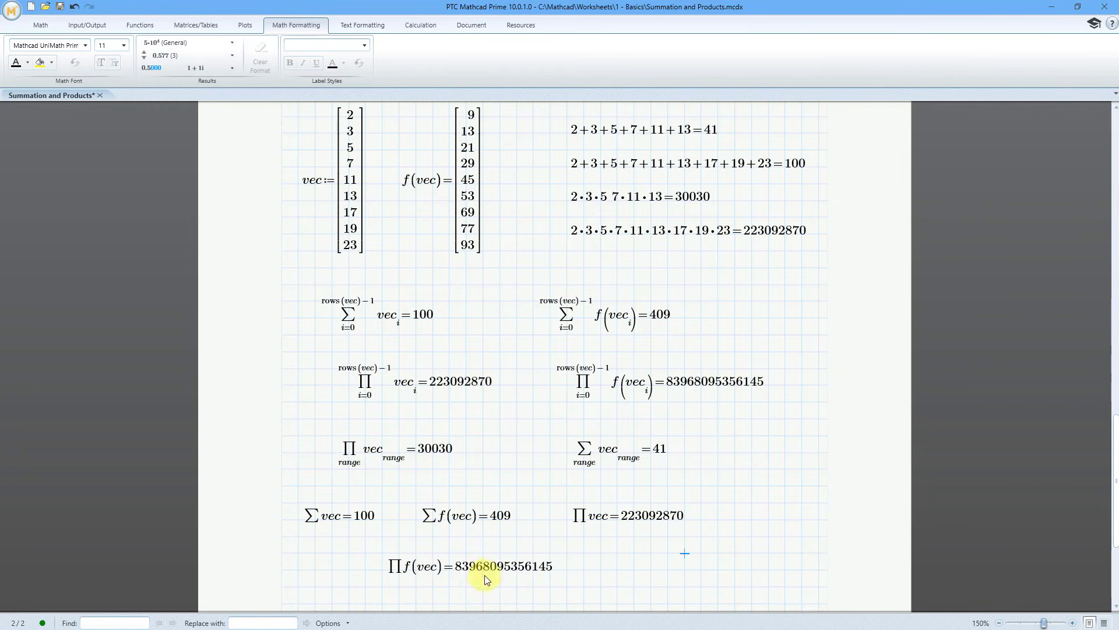